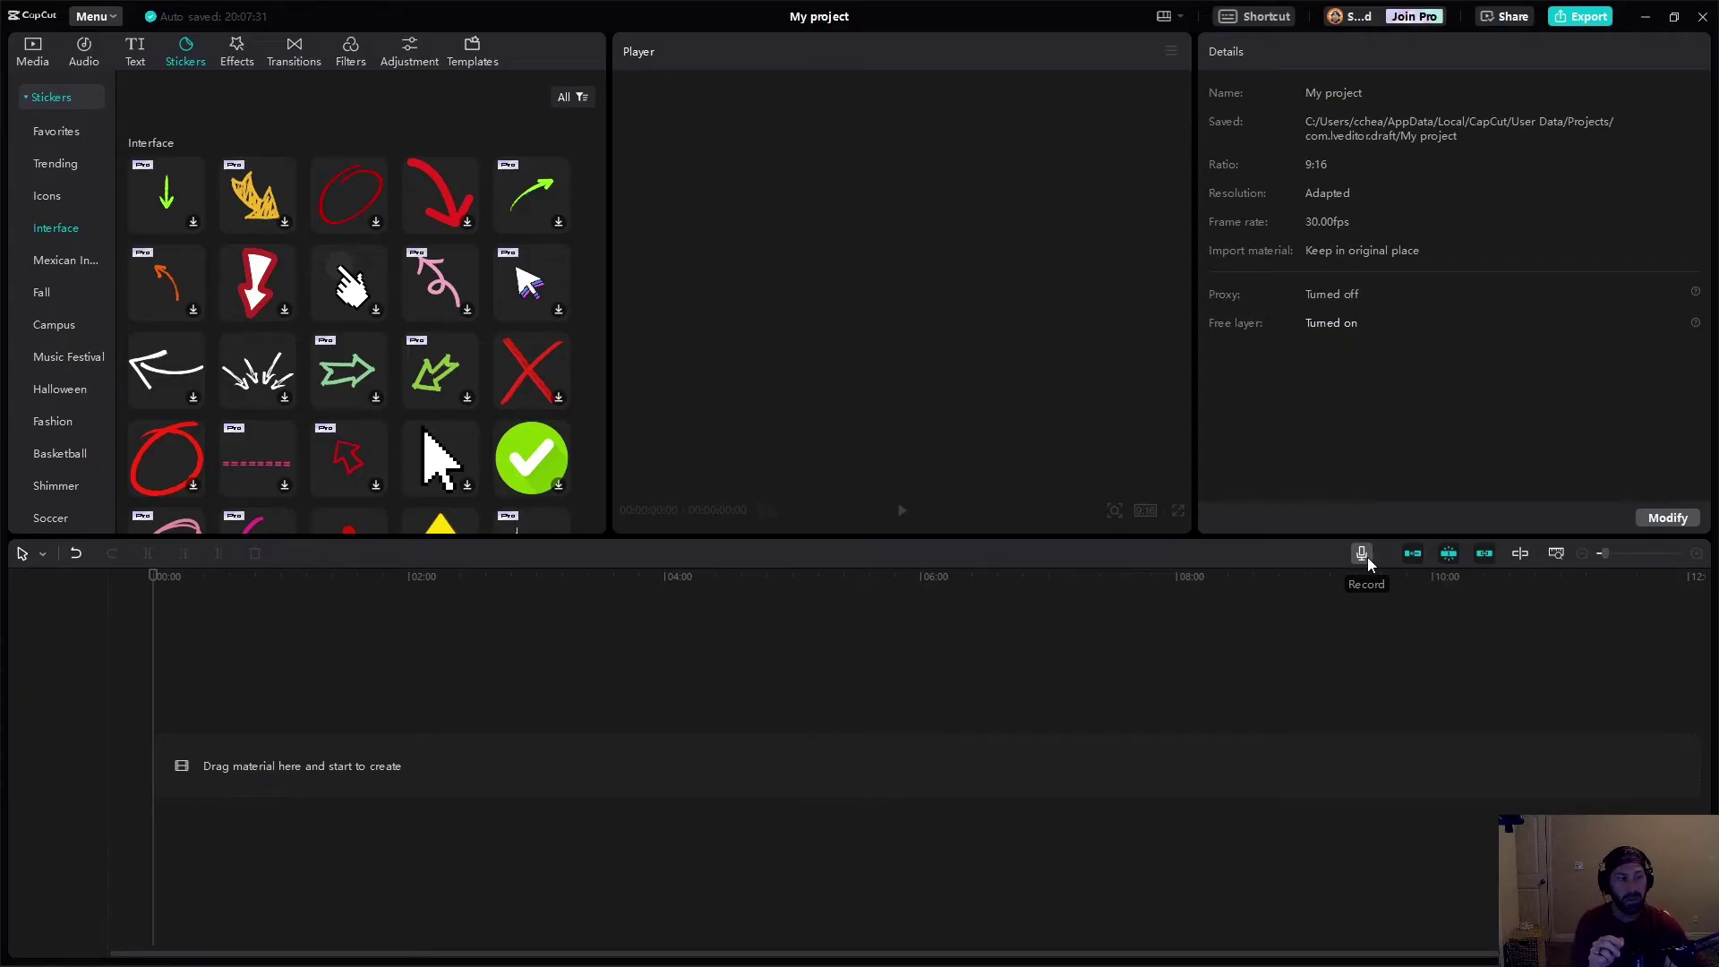
- Record a roughly 17-second microphone voiceover into the project
{"action": "left_click", "coordinate": [1362, 553]}
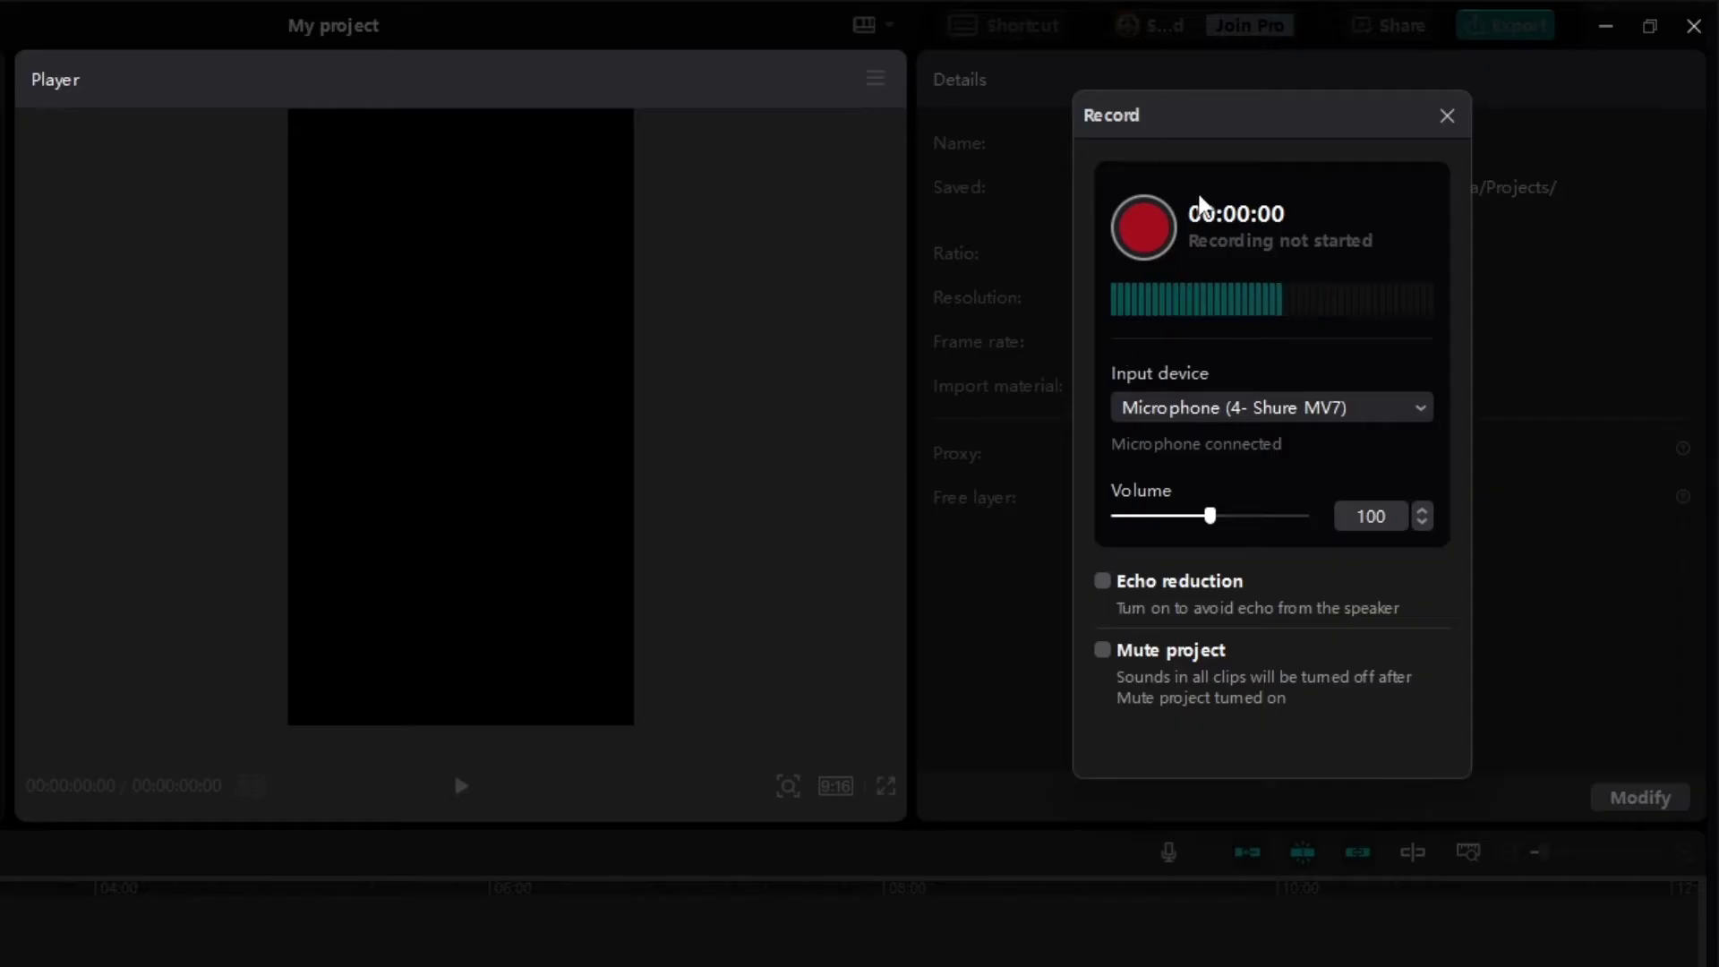
{"action": "left_click", "coordinate": [1145, 240]}
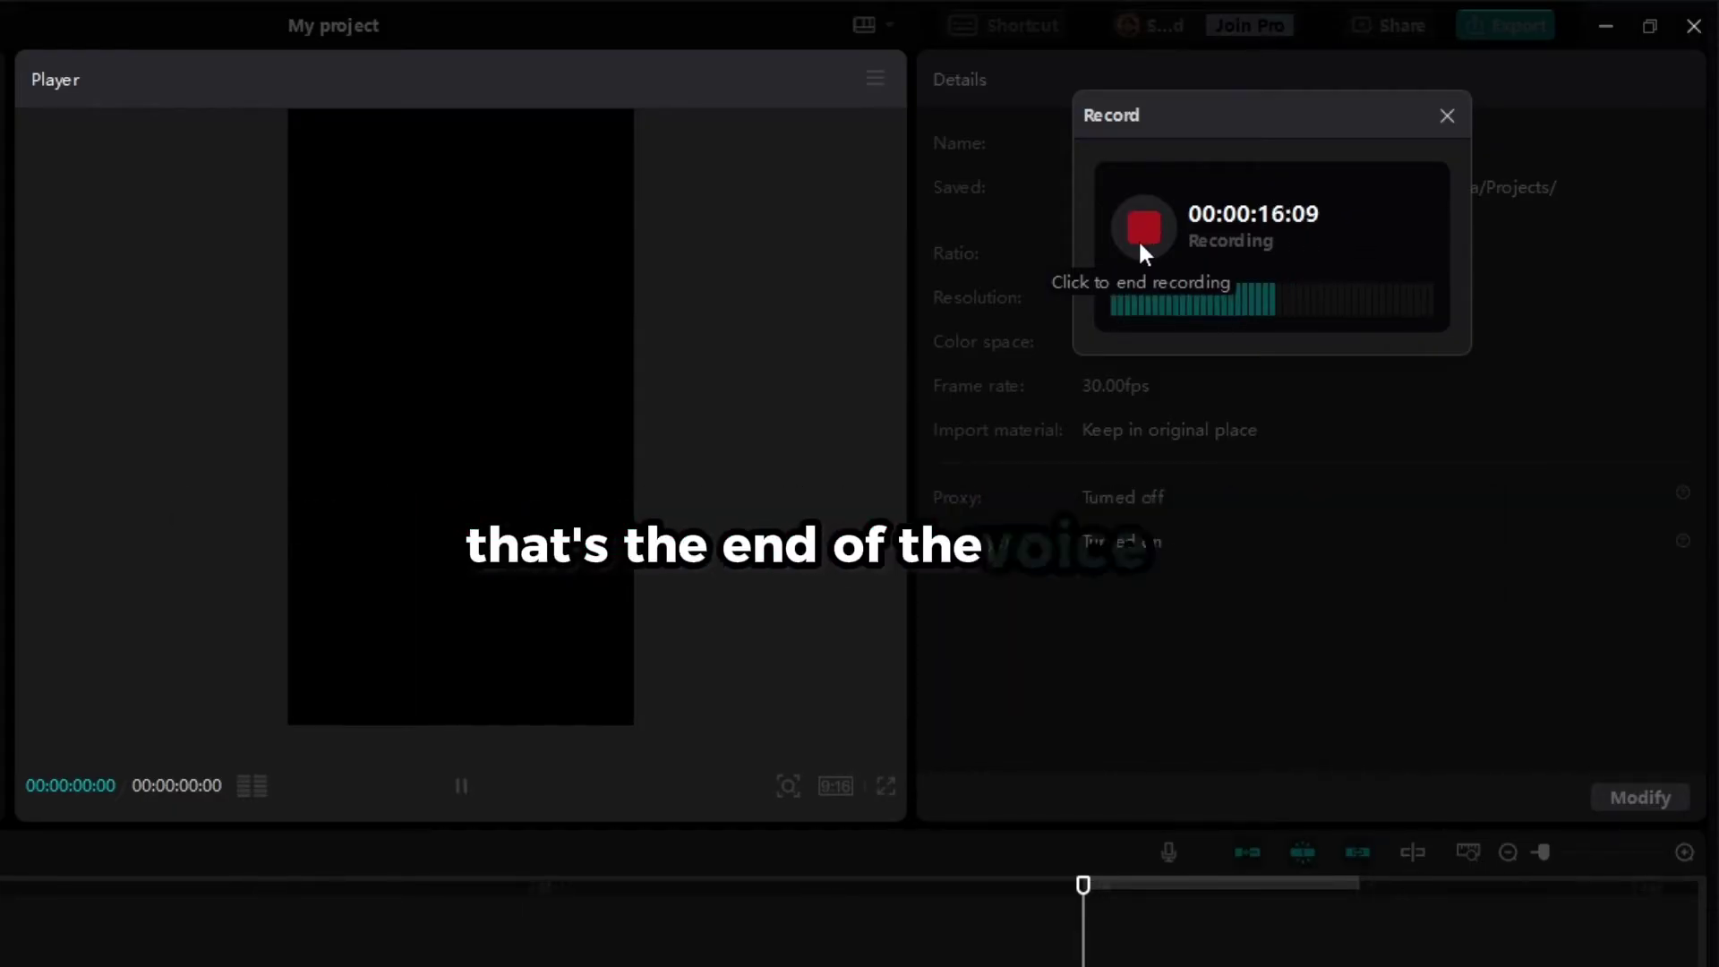
{"action": "left_click", "coordinate": [1142, 249]}
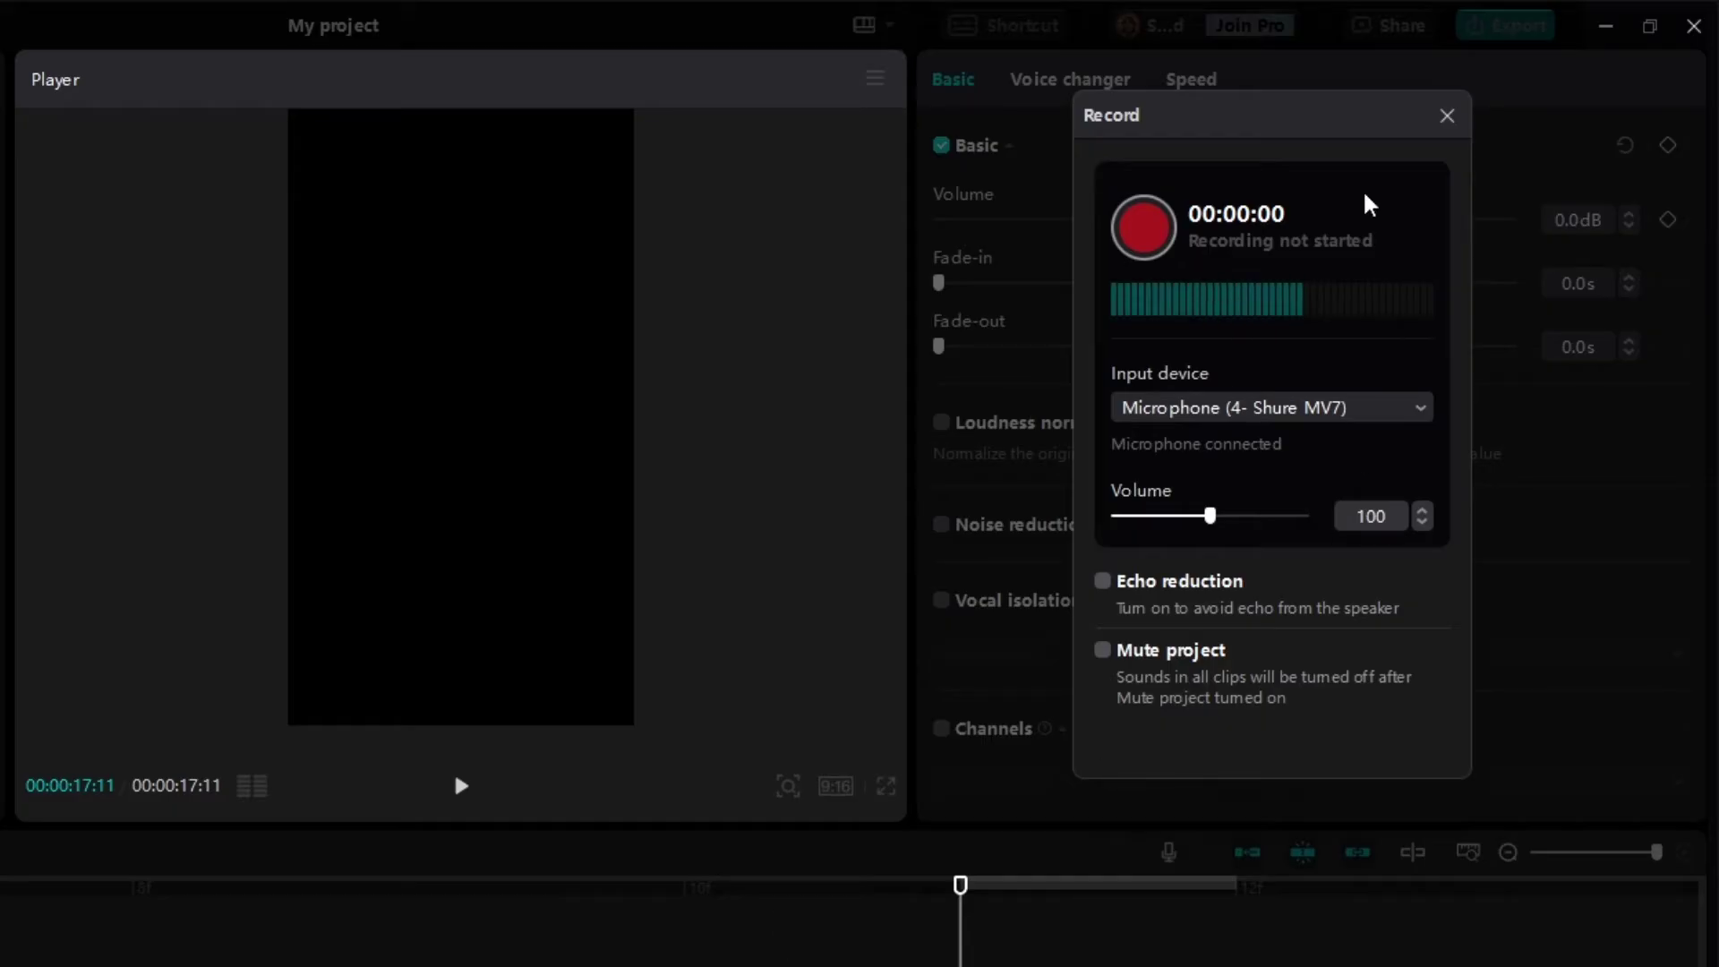
- Trim the empty lead-in off Record2 so it starts at zero, bringing the project to 00:00:17:02
{"action": "left_click", "coordinate": [1446, 116]}
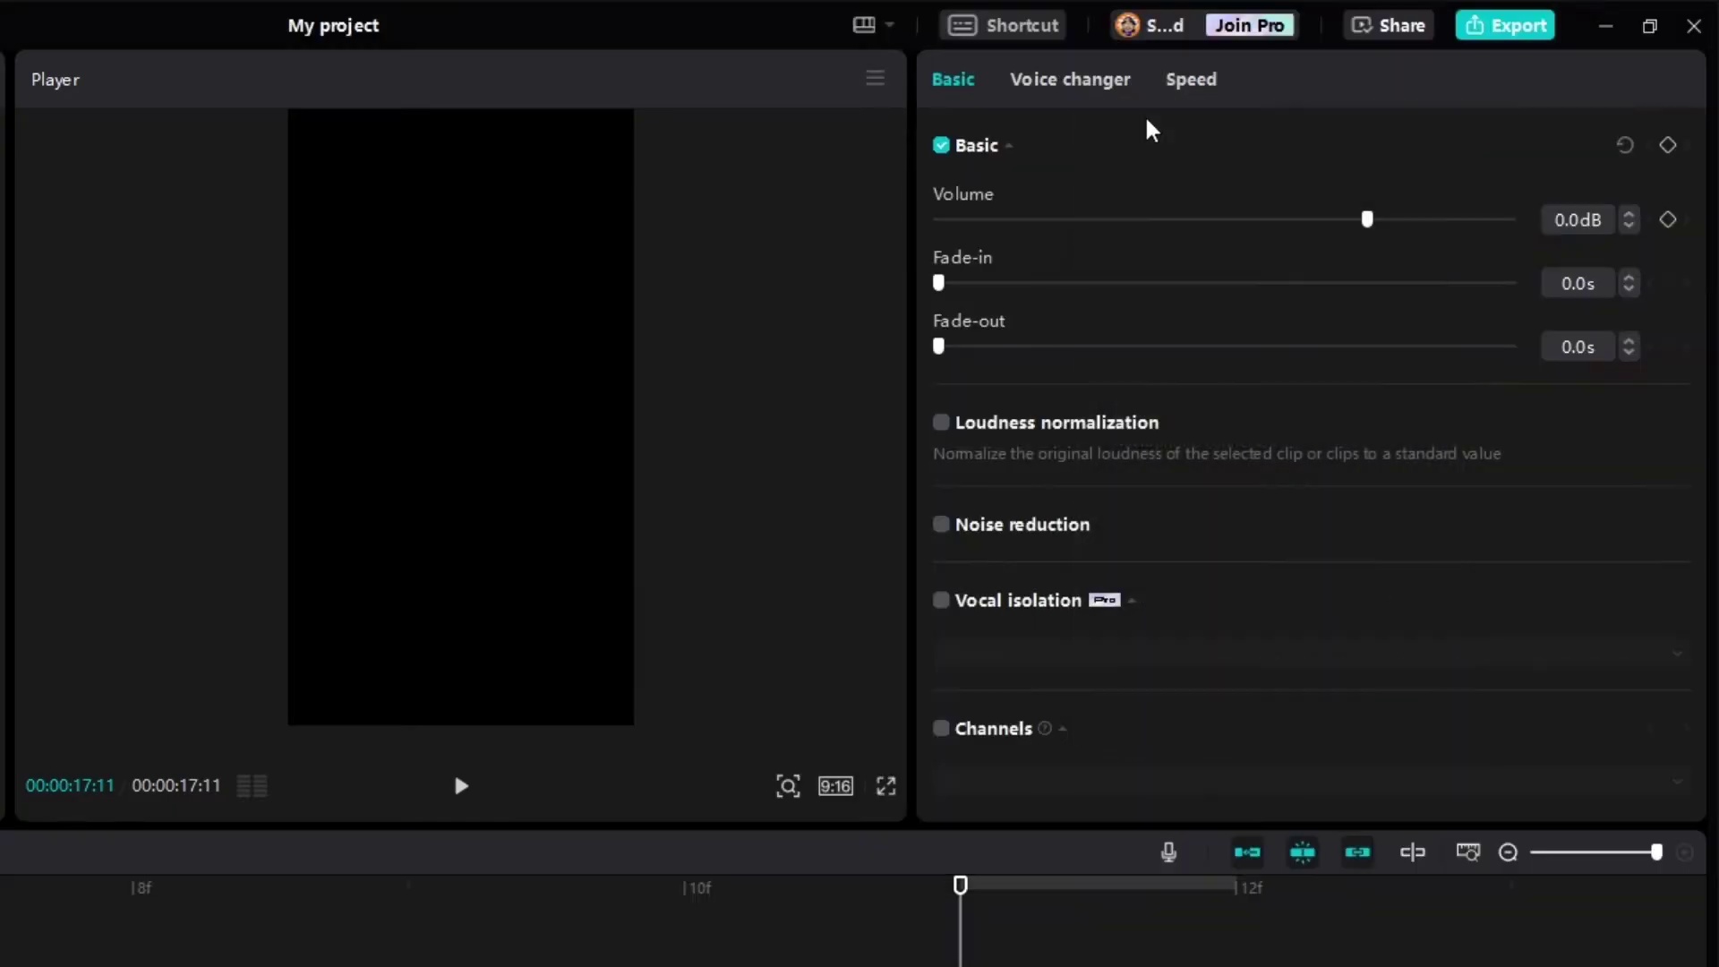
{"action": "left_click_drag", "start_coordinate": [215, 577], "coordinate": [89, 586]}
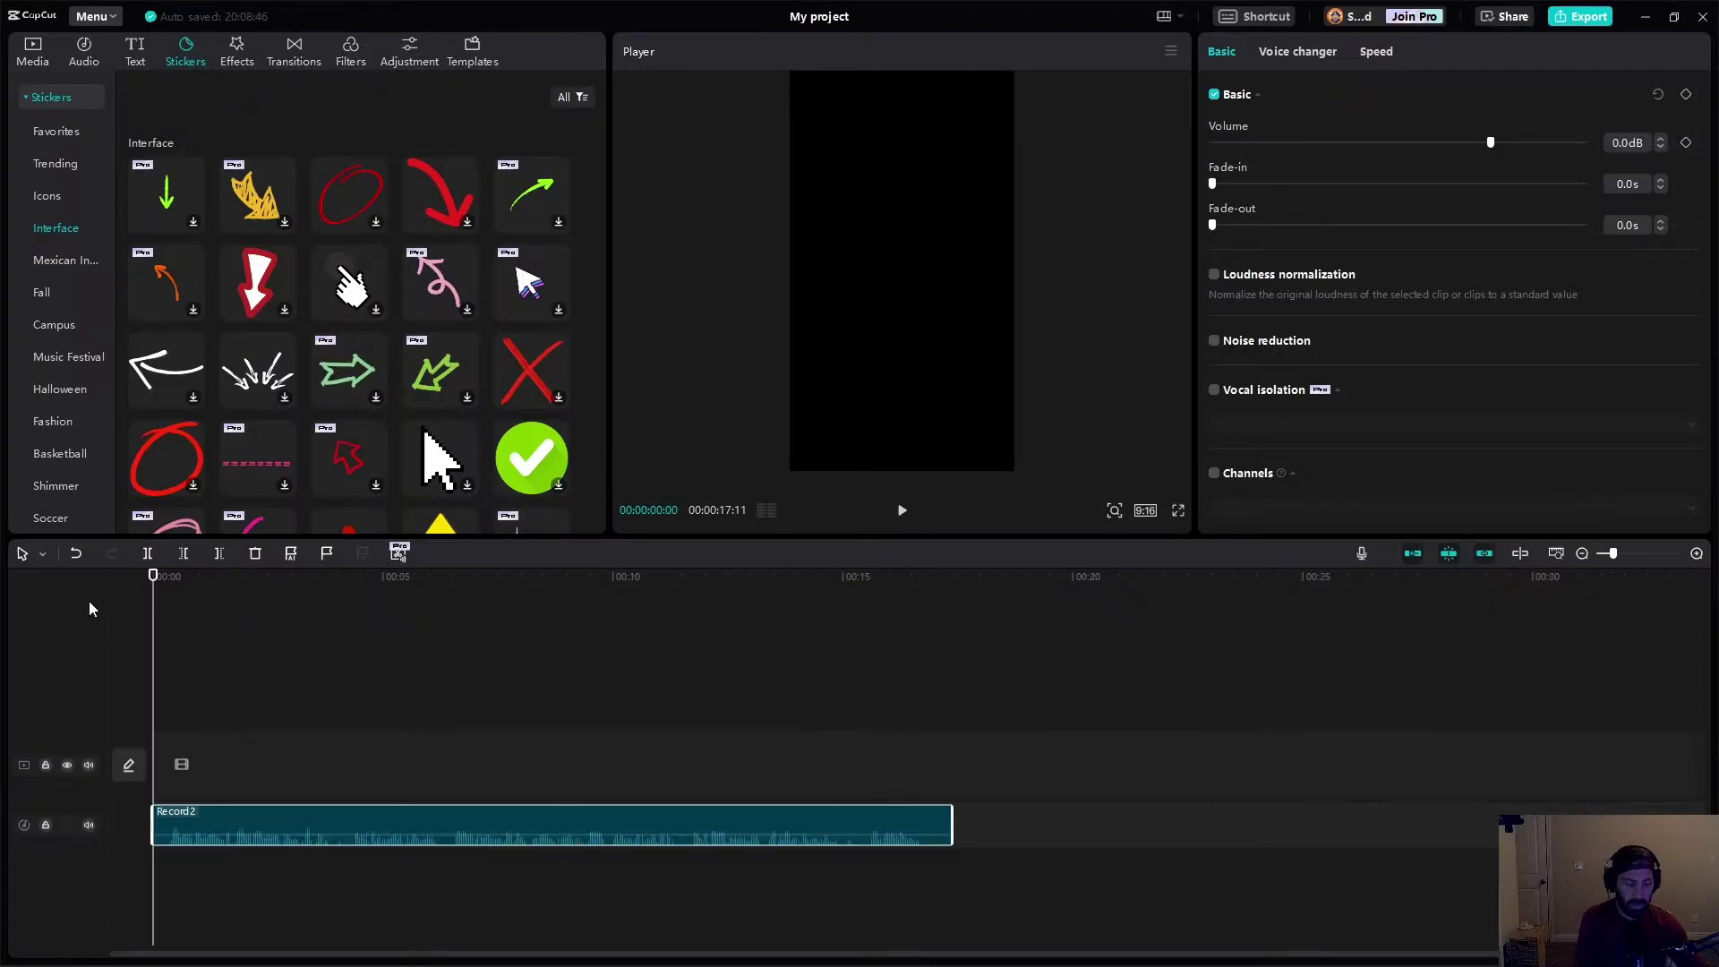
{"action": "scroll", "coordinate": [88, 609], "scroll_direction": "up", "scroll_amount": 3}
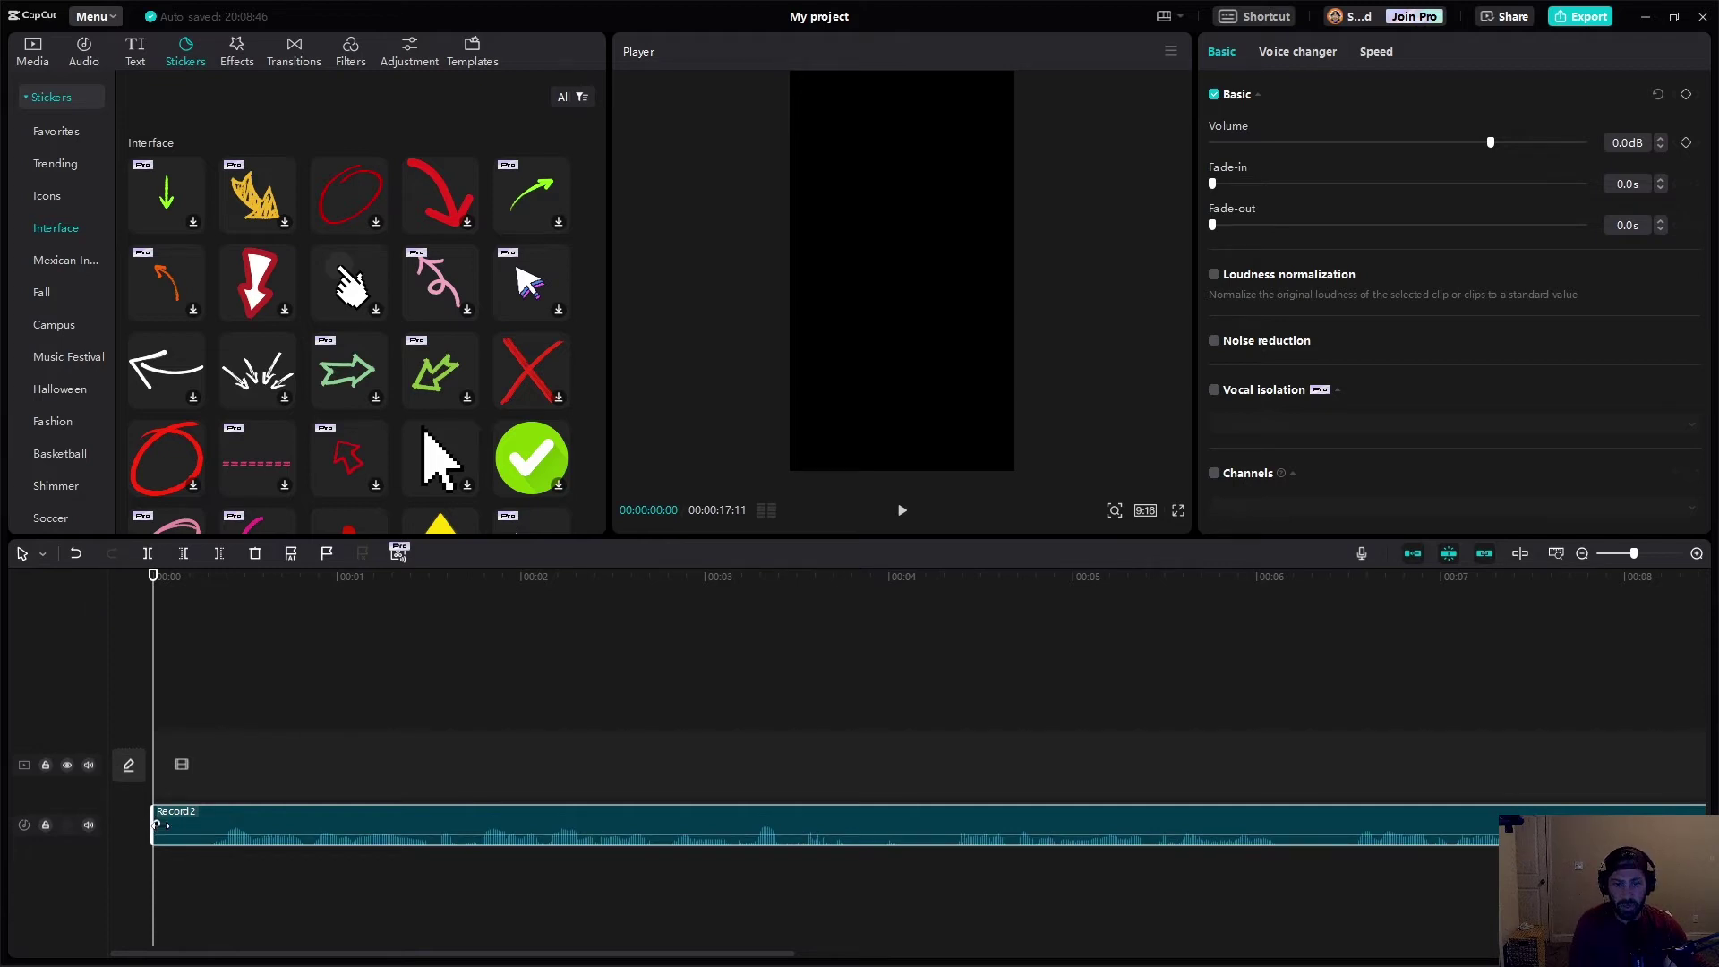
{"action": "left_click_drag", "start_coordinate": [159, 825], "coordinate": [238, 840]}
{"action": "left_click_drag", "start_coordinate": [338, 828], "coordinate": [254, 828]}
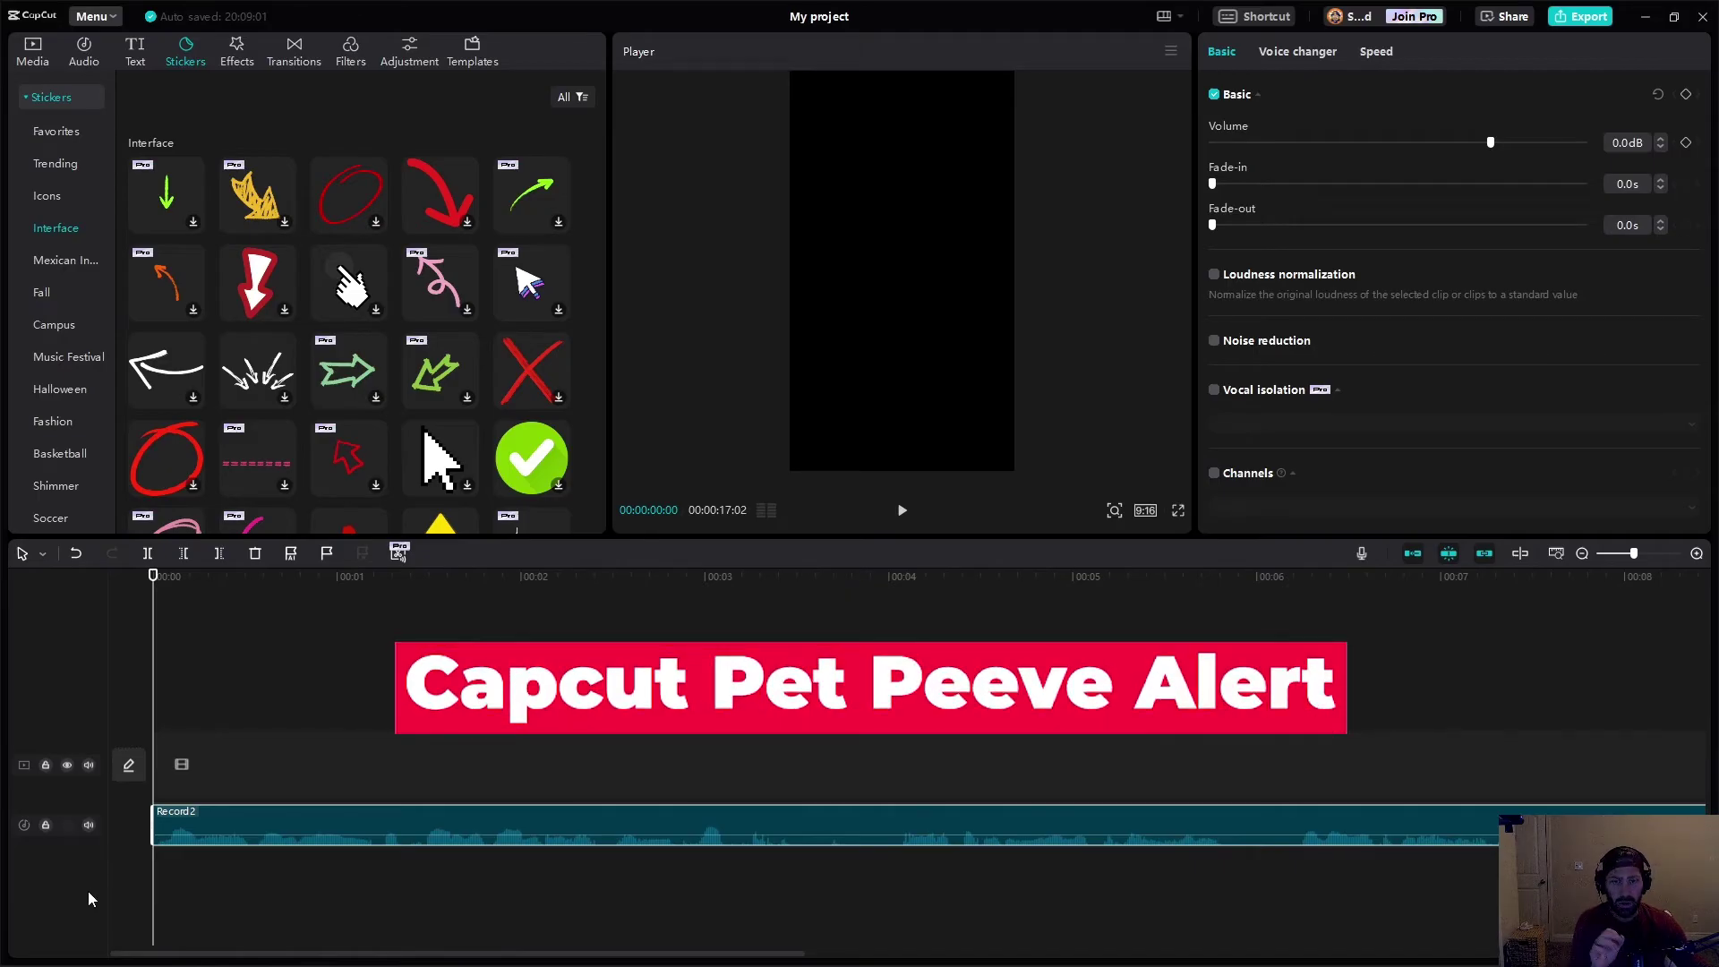
{"action": "left_click", "coordinate": [128, 827]}
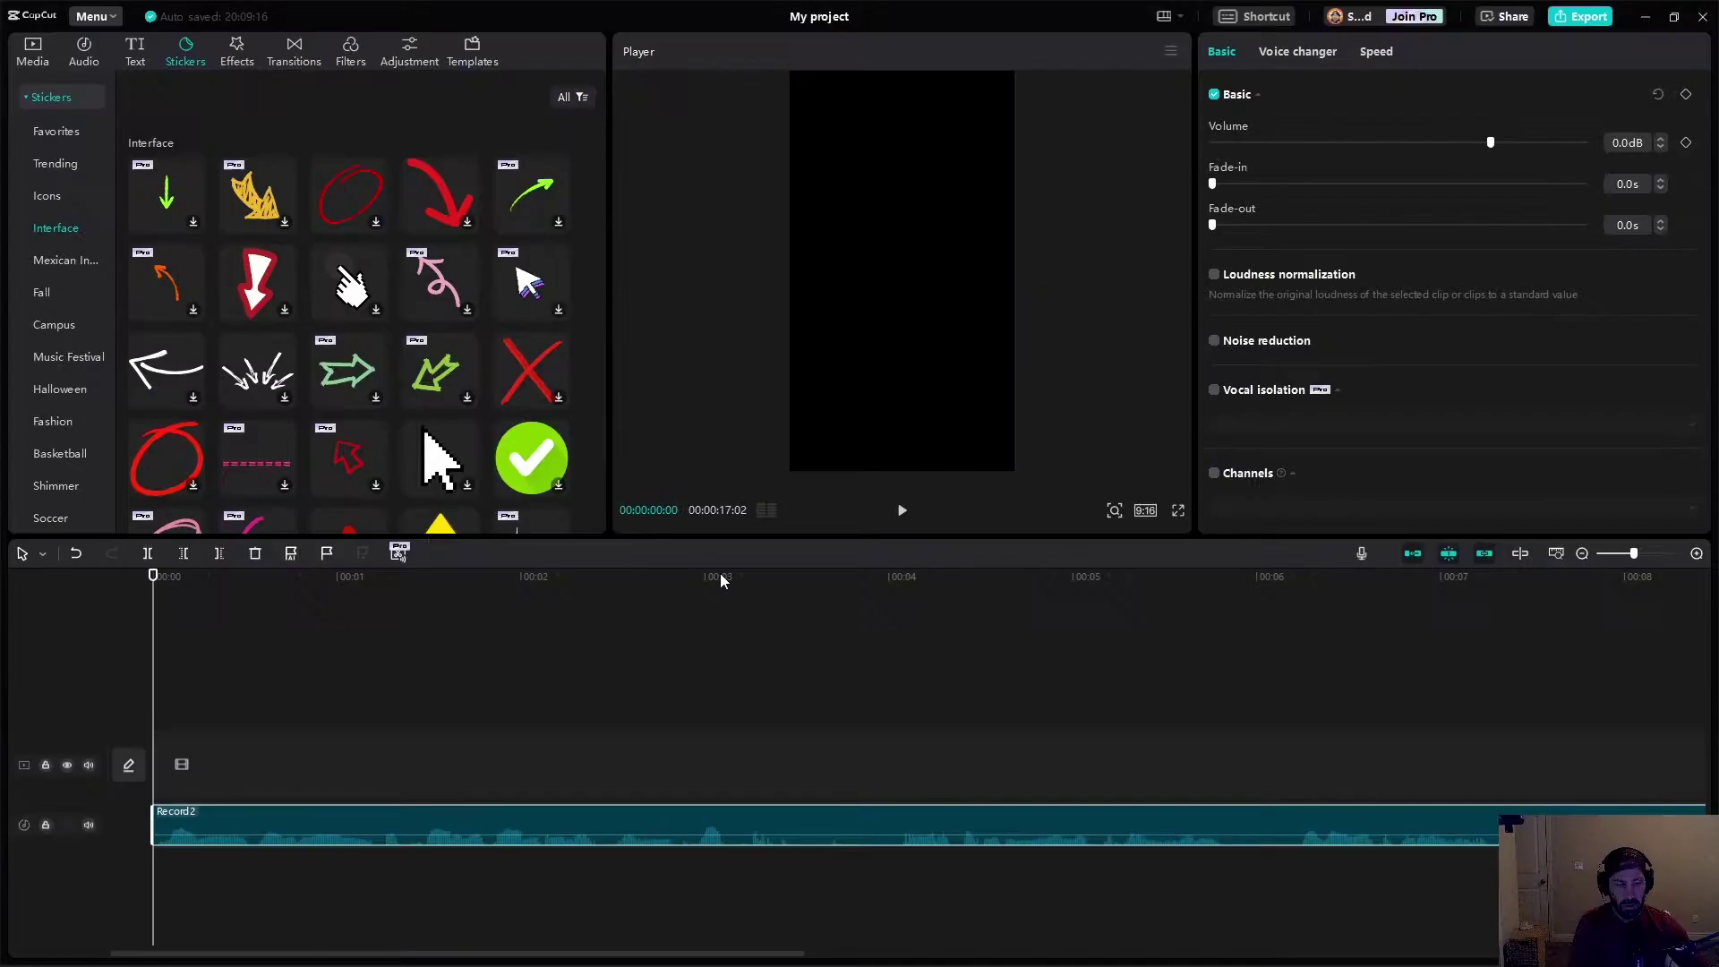
- Split the Record2 voiceover with Ctrl+B at 00:00:03:14, the next cut point, and about 9 seconds
{"action": "left_click_drag", "start_coordinate": [1498, 170], "coordinate": [1640, 188]}
{"action": "left_click_drag", "start_coordinate": [931, 346], "coordinate": [939, 347]}
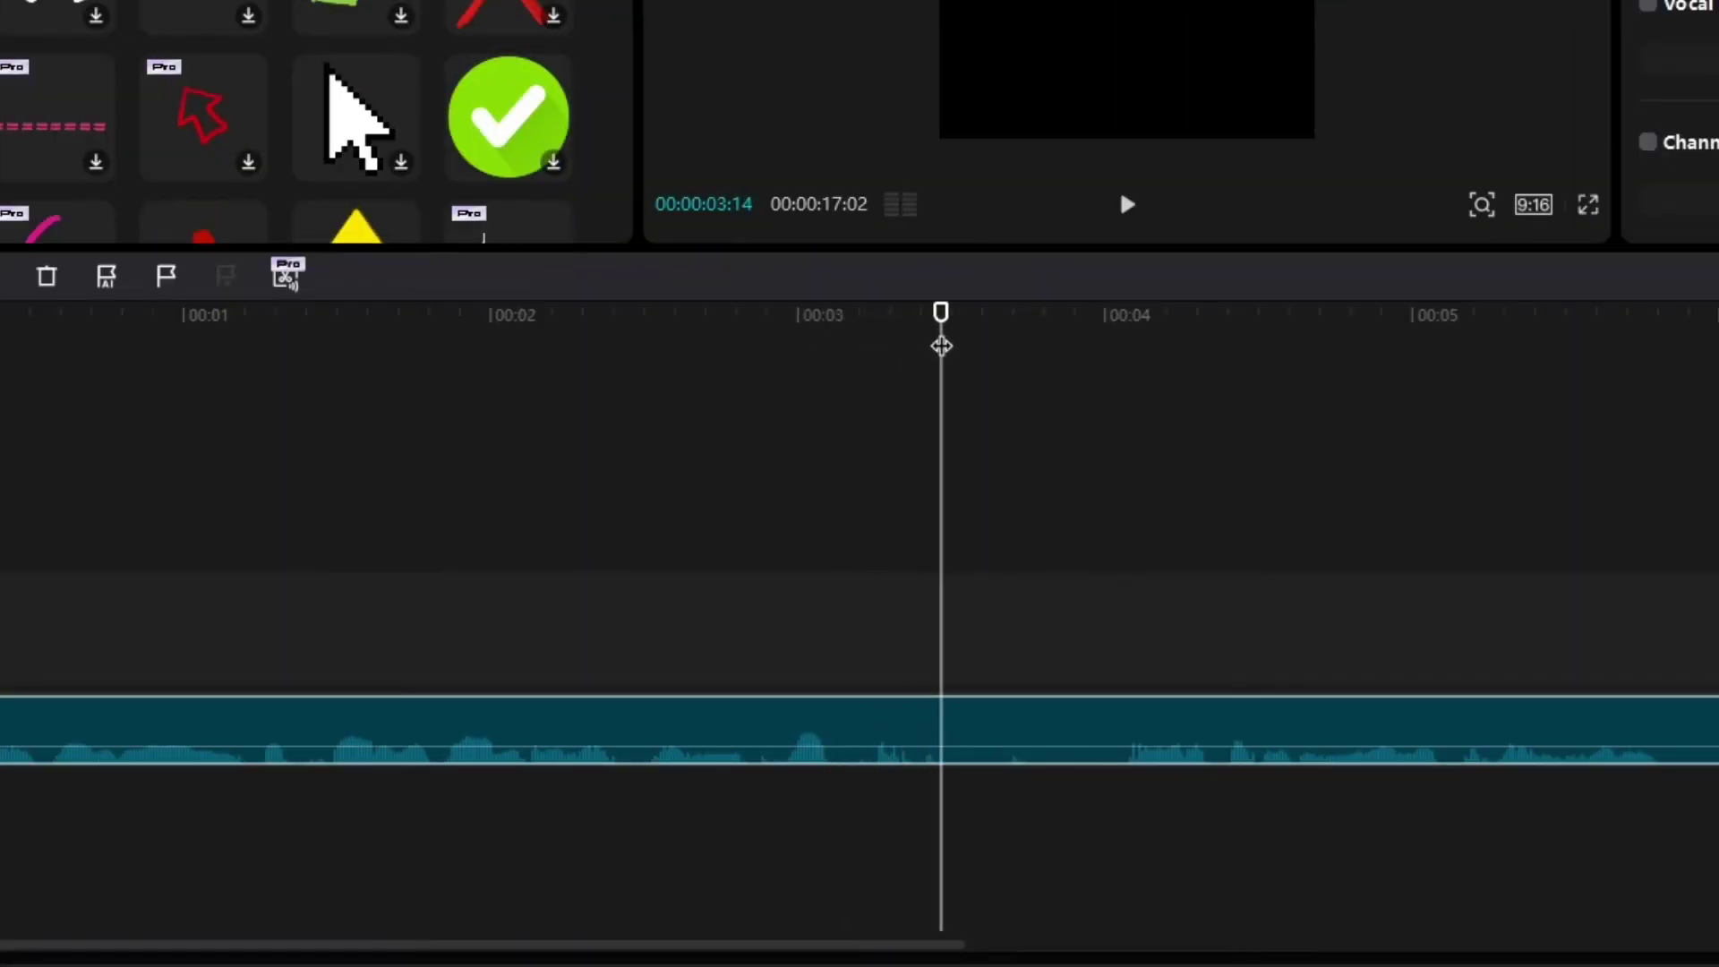
{"action": "key", "text": "ctrl+b"}
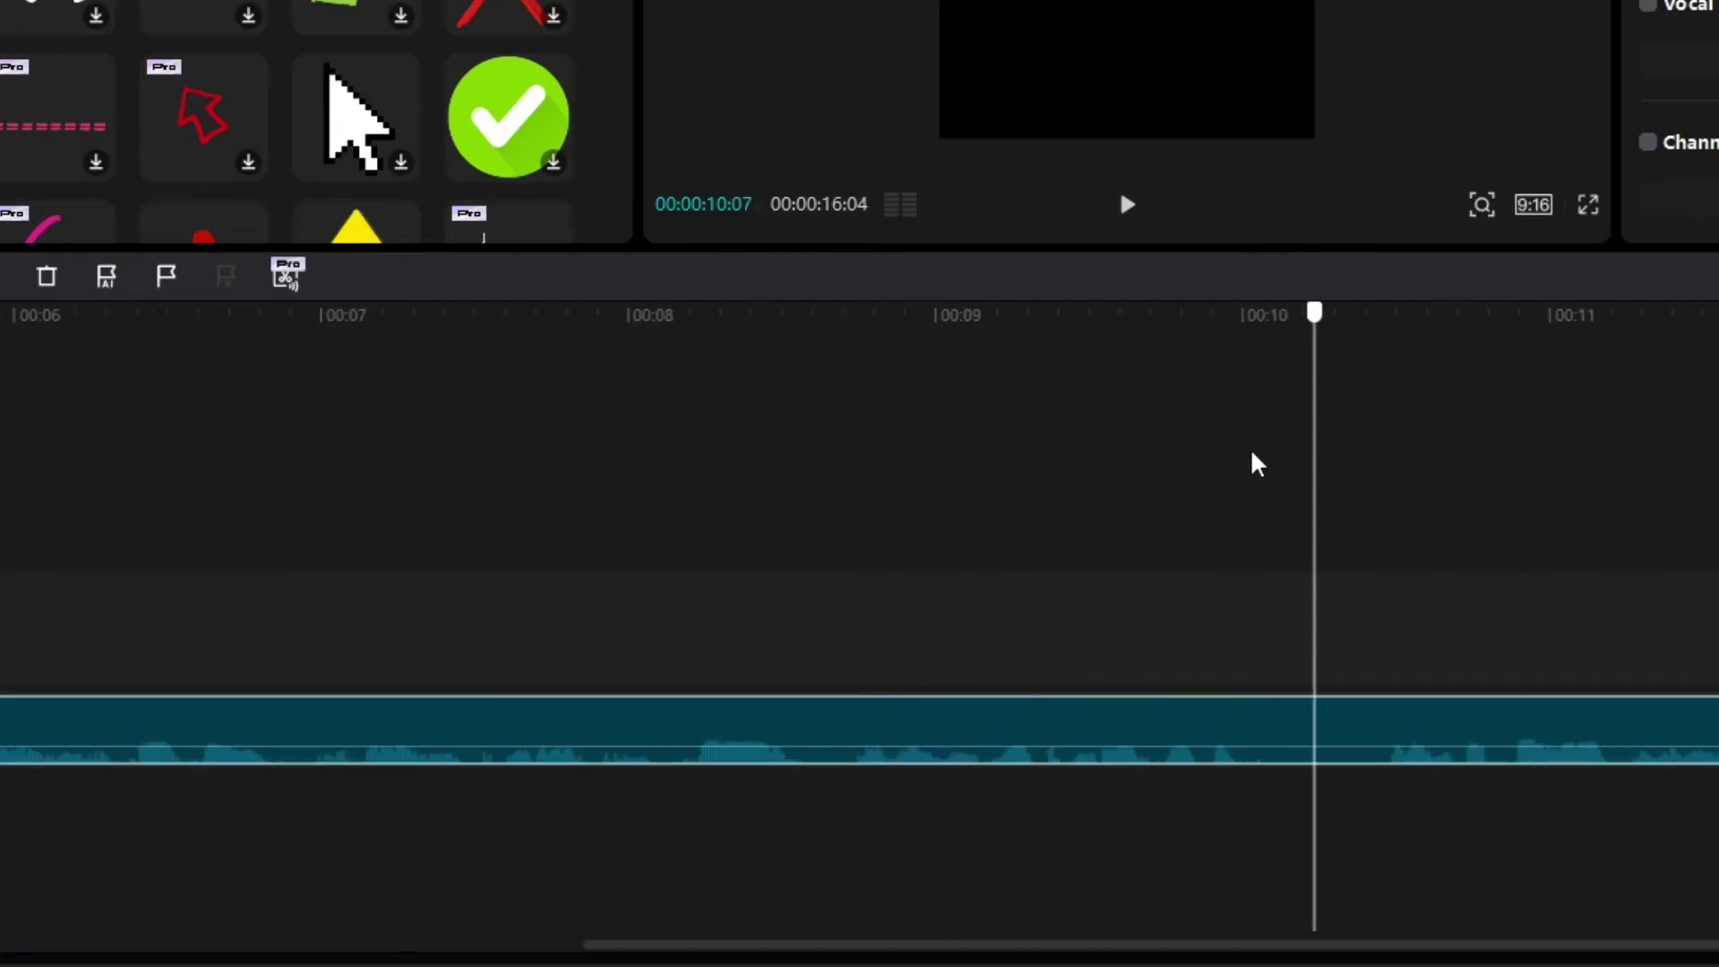
{"action": "left_click_drag", "start_coordinate": [1251, 460], "coordinate": [842, 480]}
{"action": "key", "text": "ctrl+b"}
{"action": "left_click_drag", "start_coordinate": [1146, 316], "coordinate": [1331, 353]}
{"action": "key", "text": "ctrl+b"}
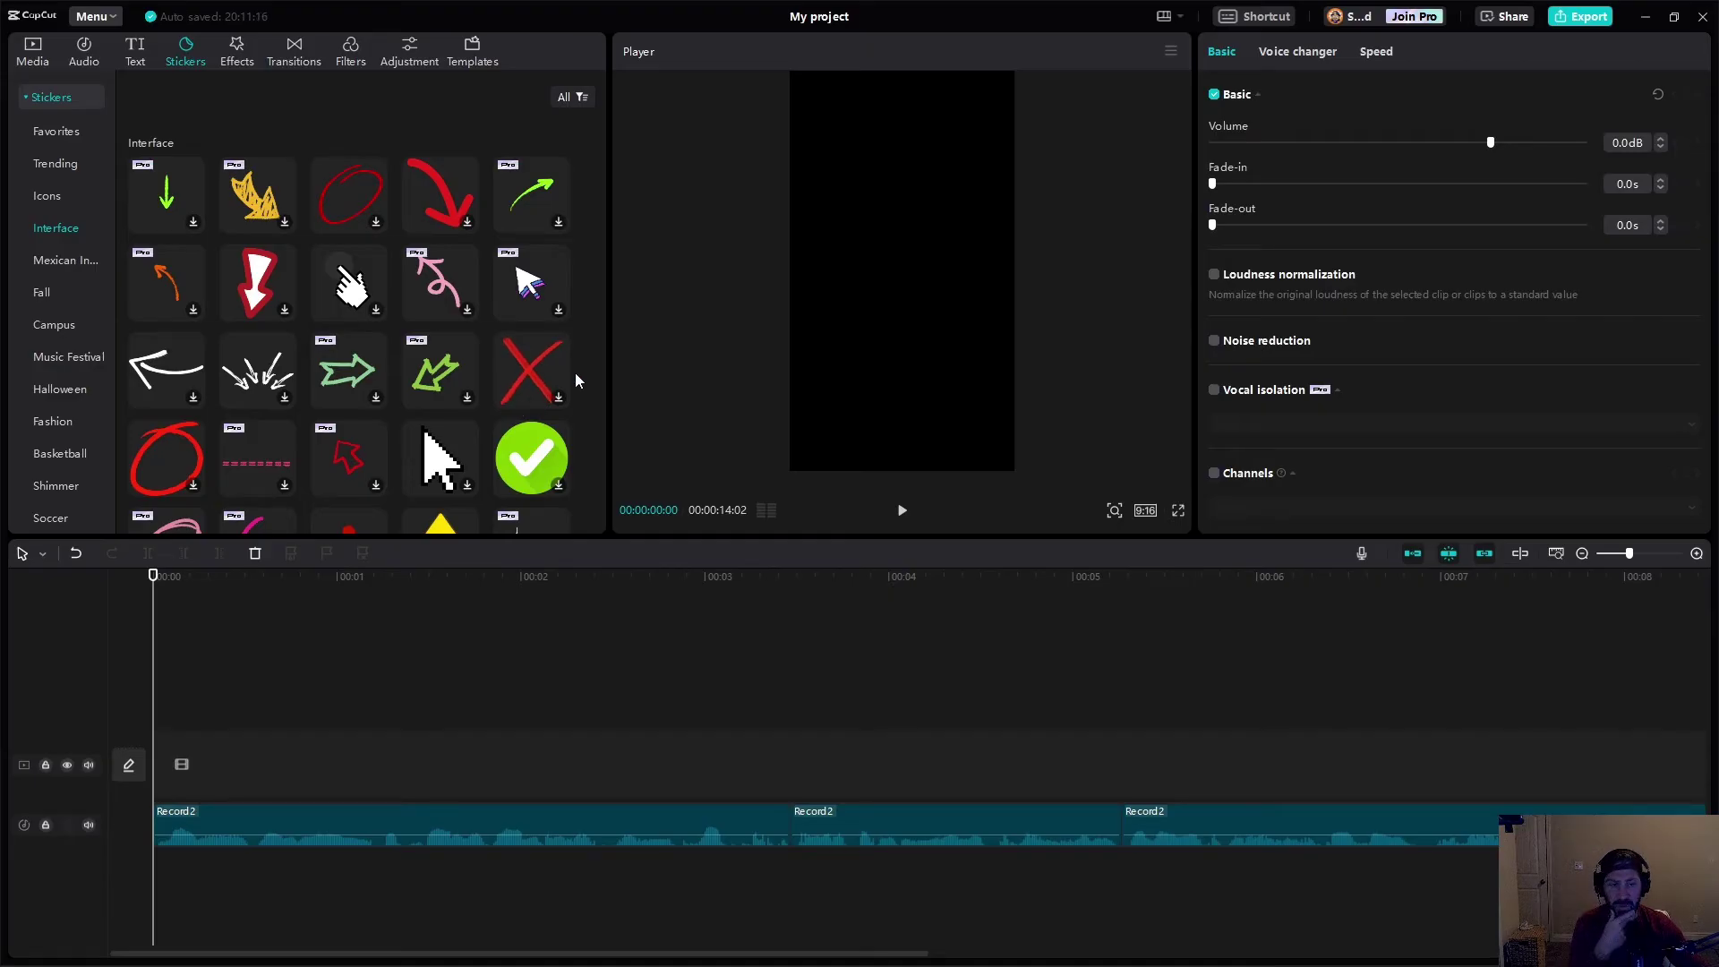
{"action": "key", "text": "ctrl+minus"}
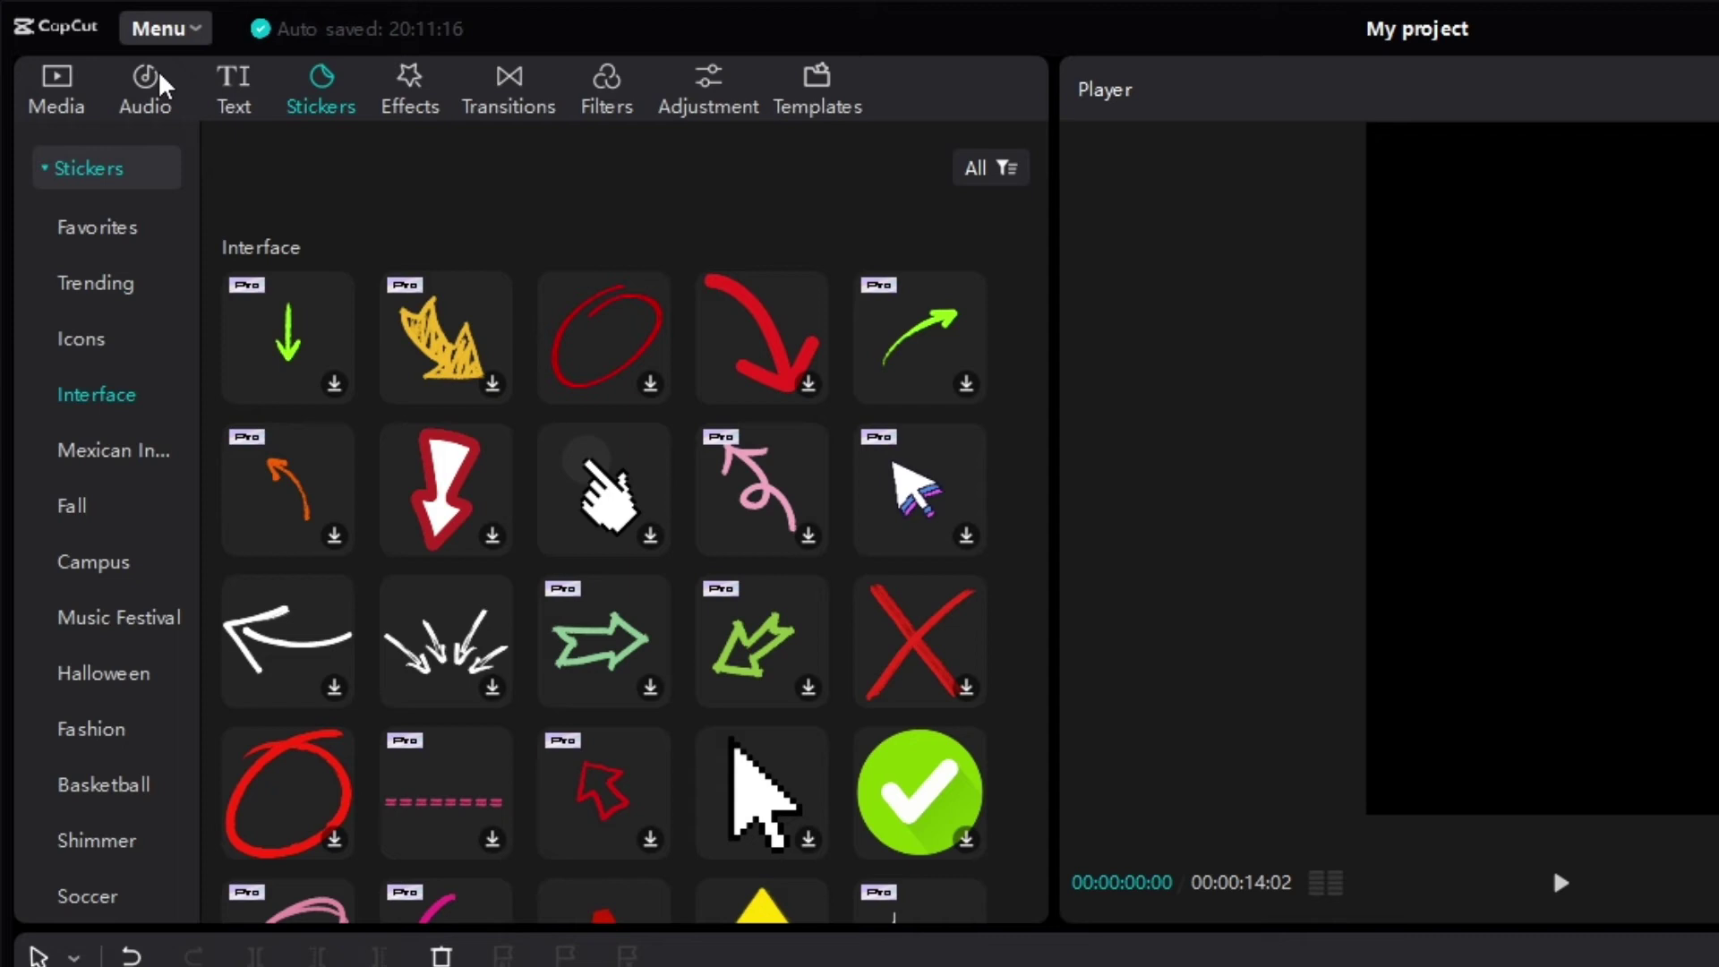
- Browse the audio library and preview the song How You Like That
{"action": "left_click", "coordinate": [85, 45]}
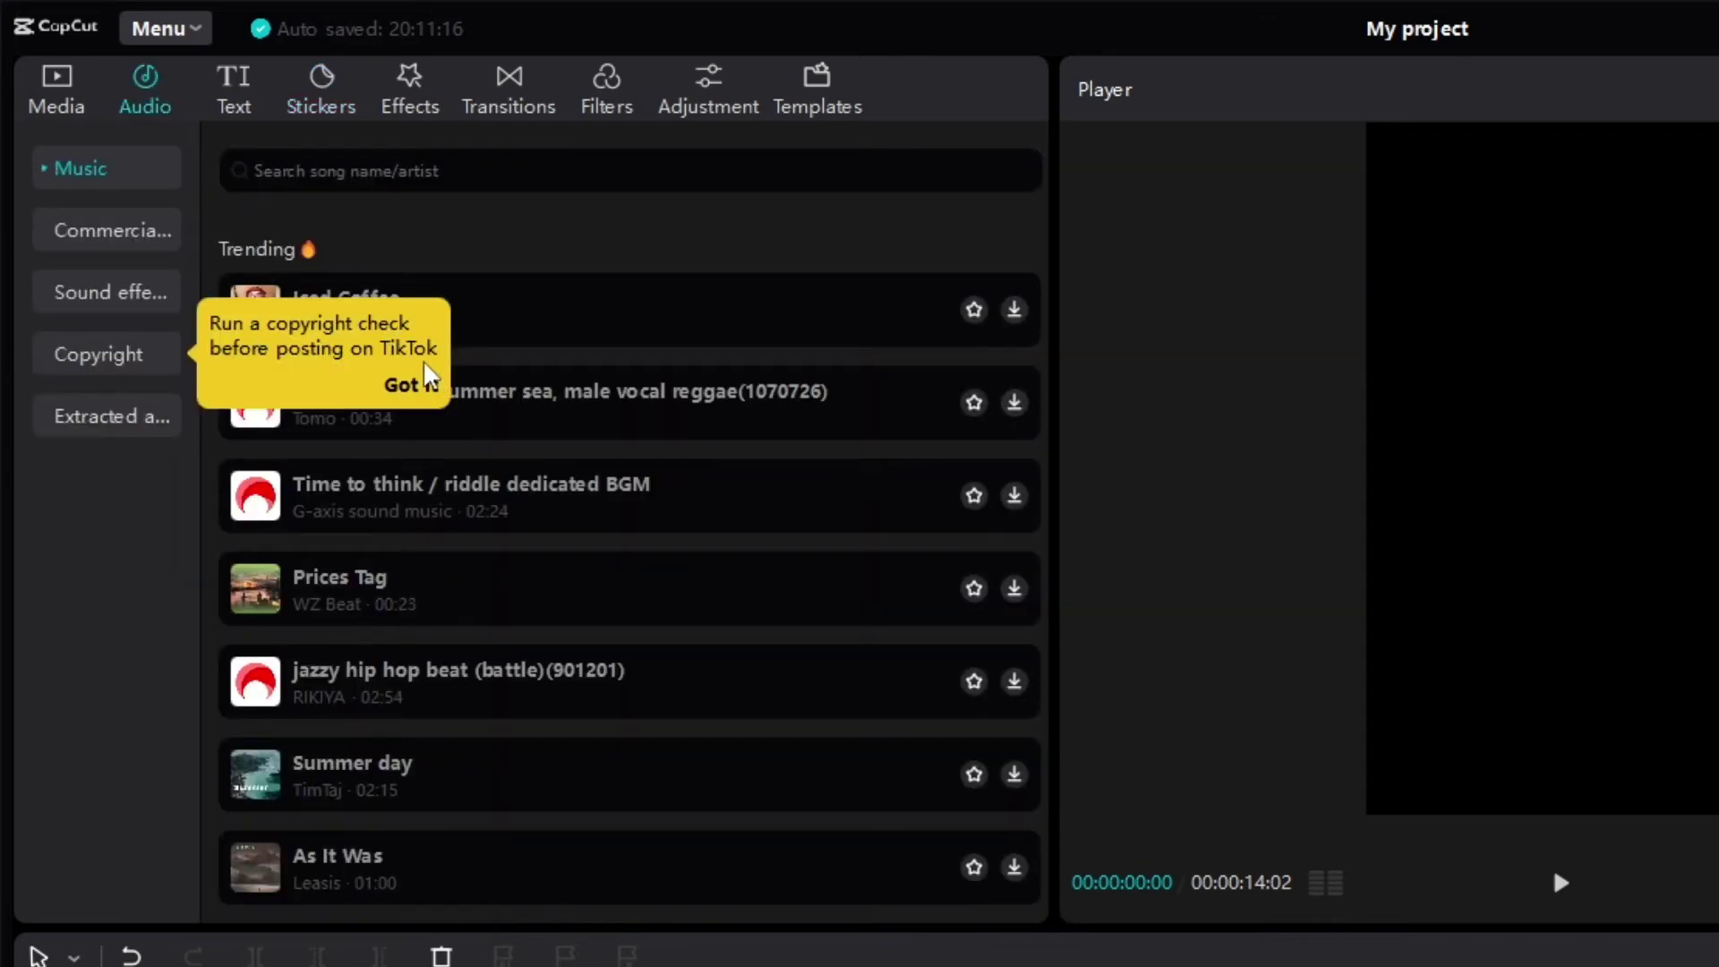
{"action": "left_click", "coordinate": [414, 387]}
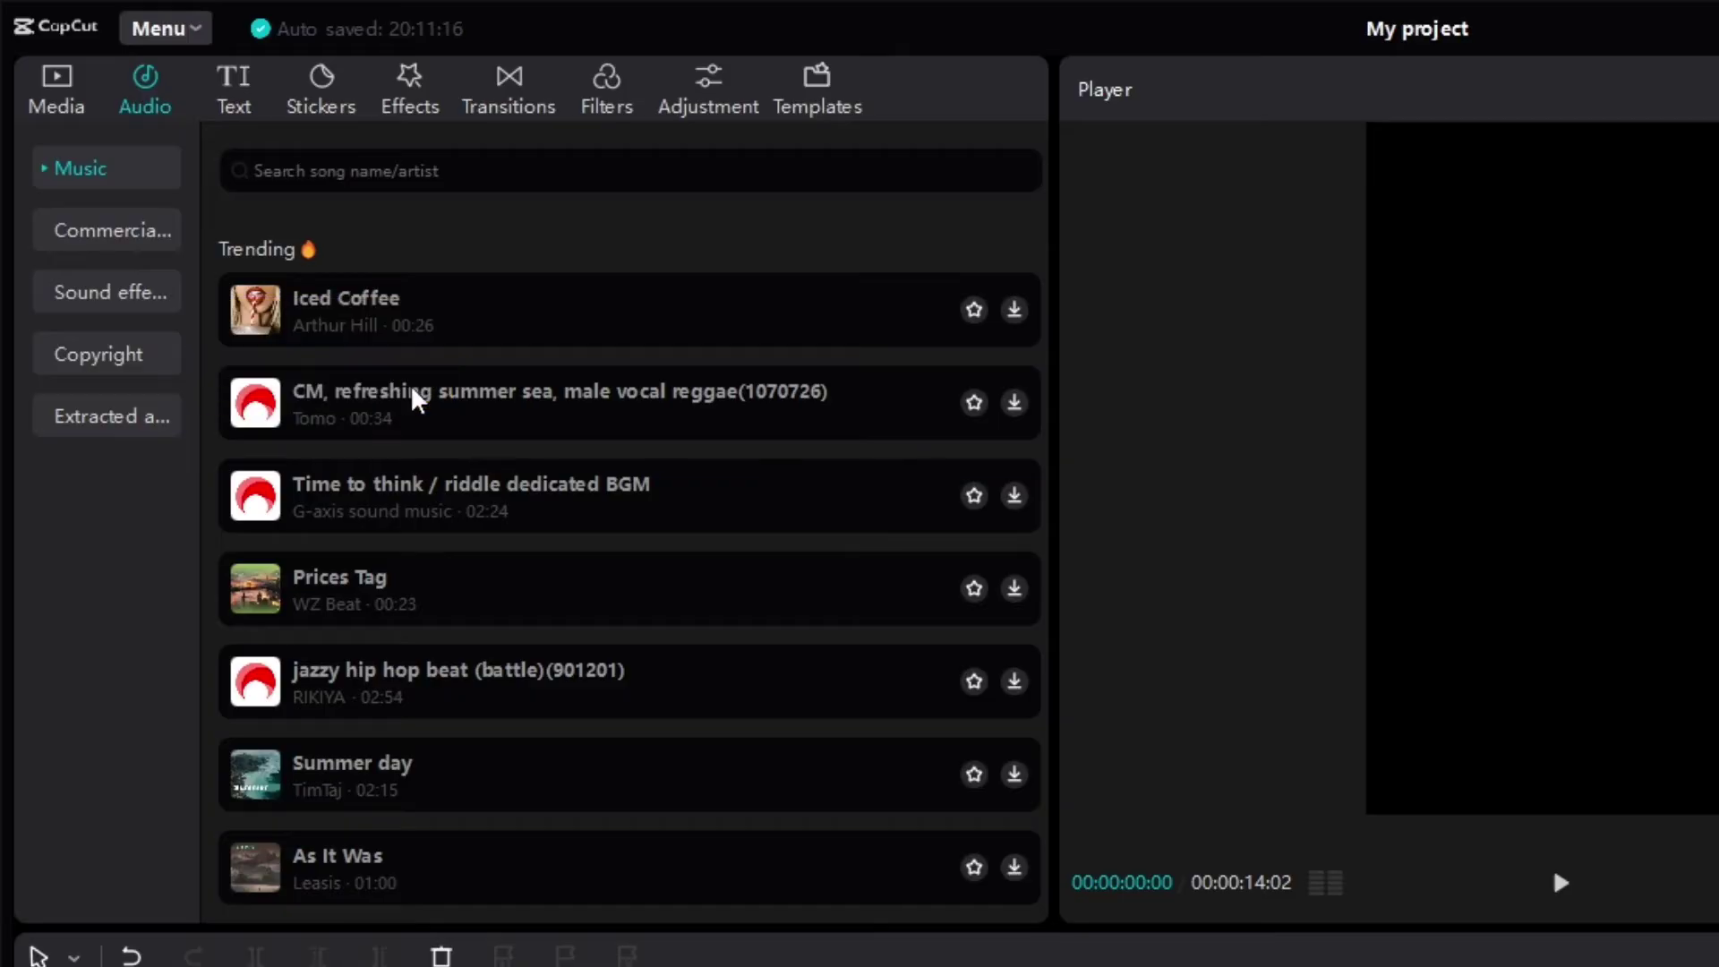
{"action": "scroll", "coordinate": [809, 386], "scroll_direction": "down", "scroll_amount": 5}
{"action": "scroll", "coordinate": [808, 386], "scroll_direction": "down", "scroll_amount": 5}
{"action": "left_click", "coordinate": [692, 583]}
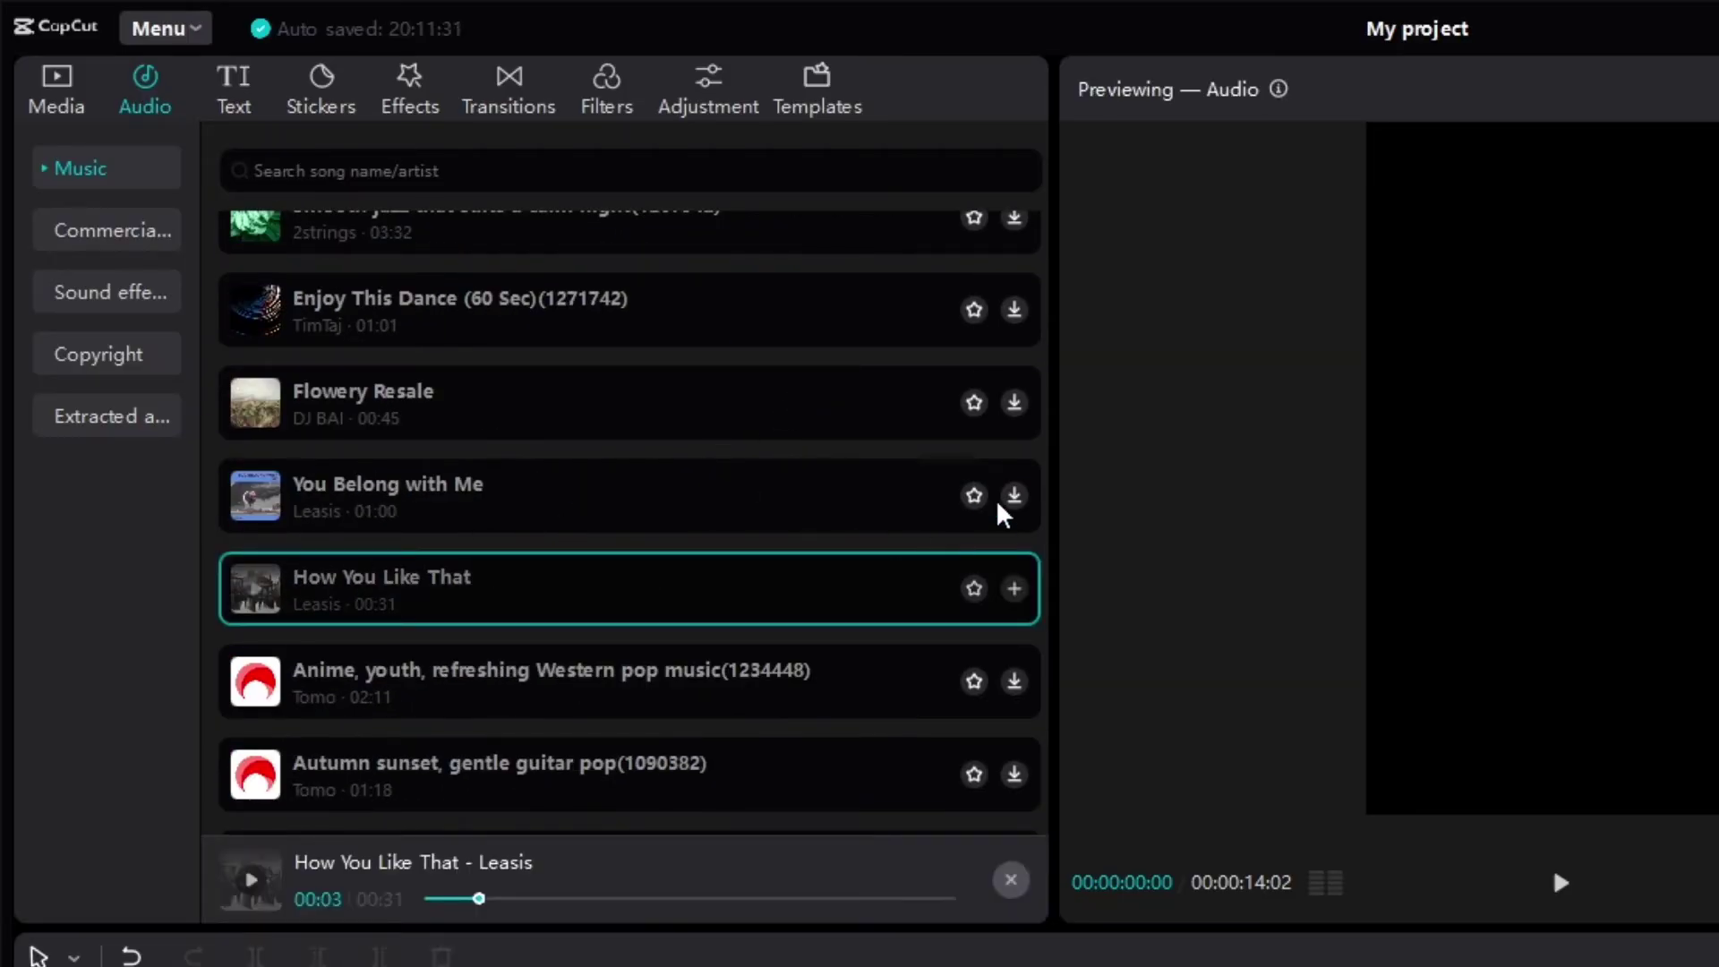
{"action": "scroll", "coordinate": [824, 472], "scroll_direction": "up", "scroll_amount": 10}
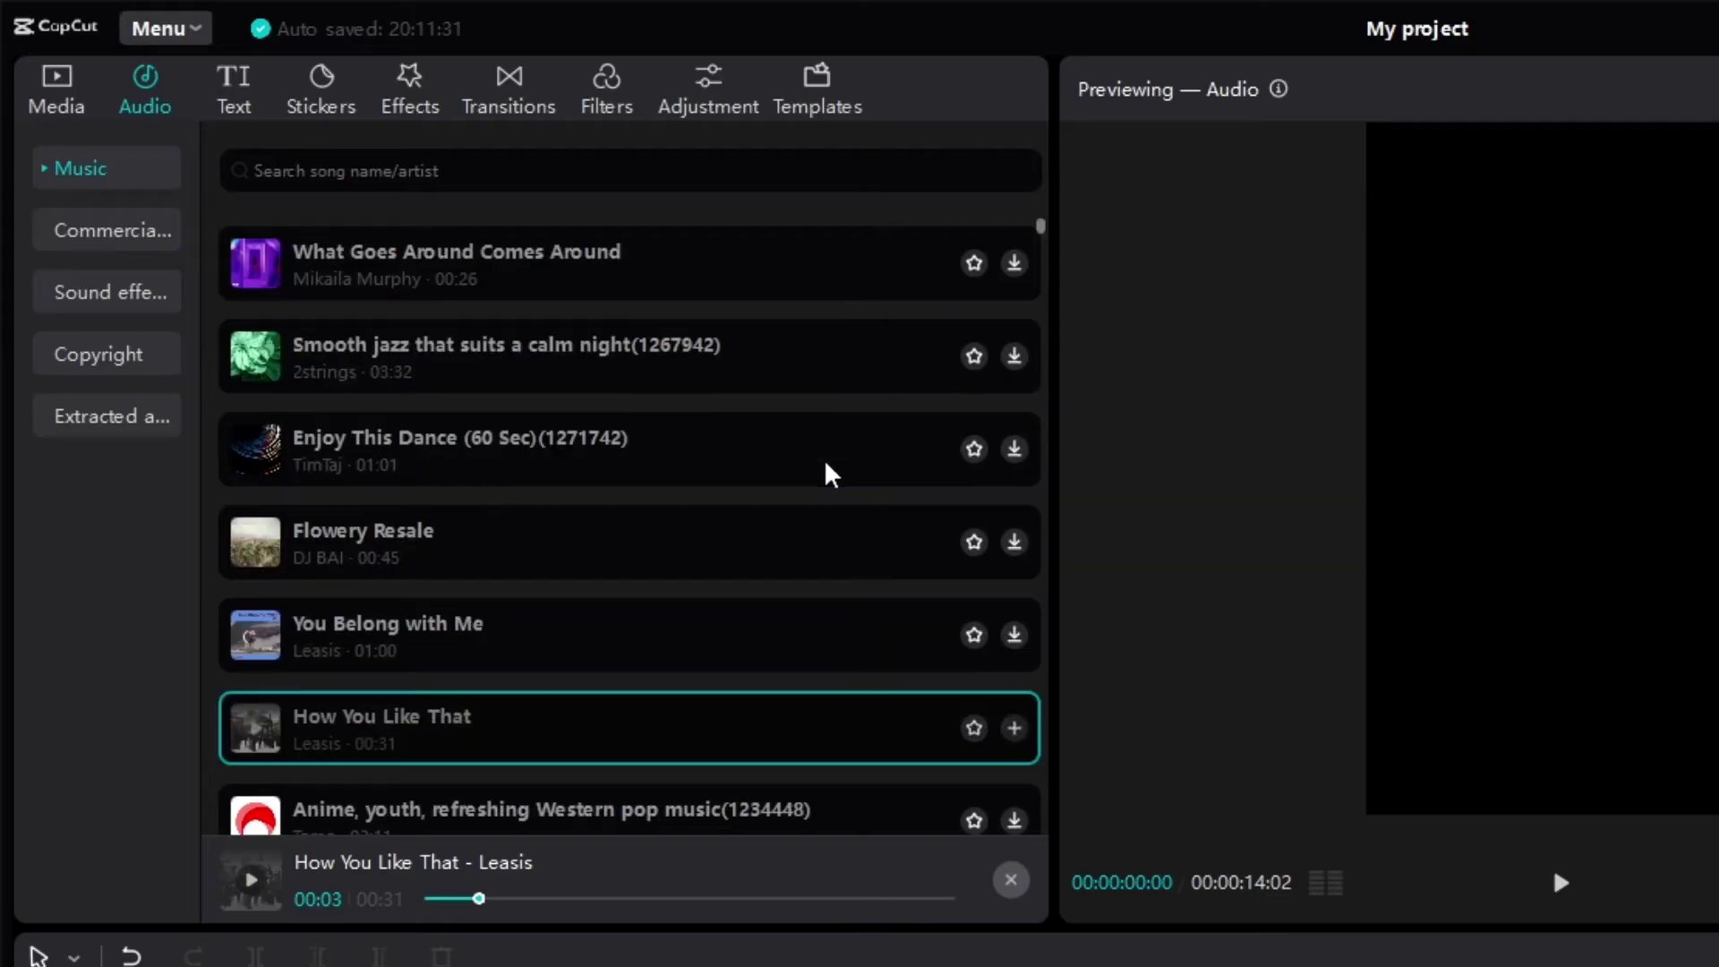
- Place the commercial Ghibli-style nostalgic waltz(806744) track on the timeline below Record2
{"action": "left_click", "coordinate": [107, 230]}
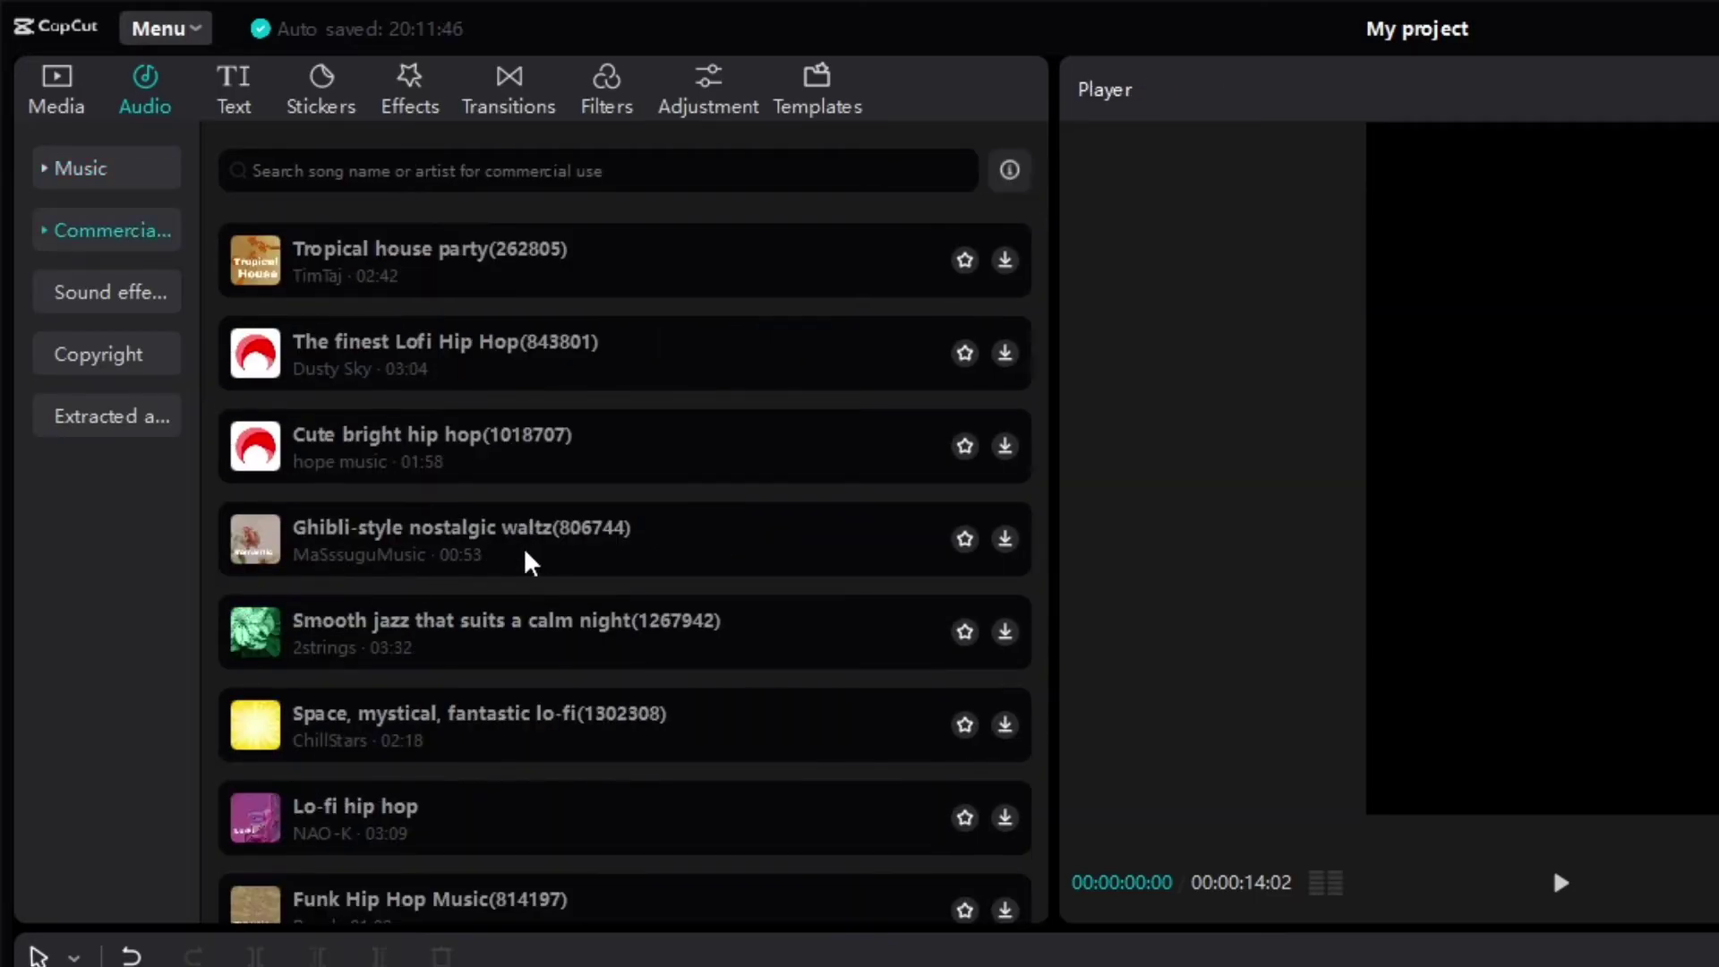
{"action": "left_click", "coordinate": [445, 549]}
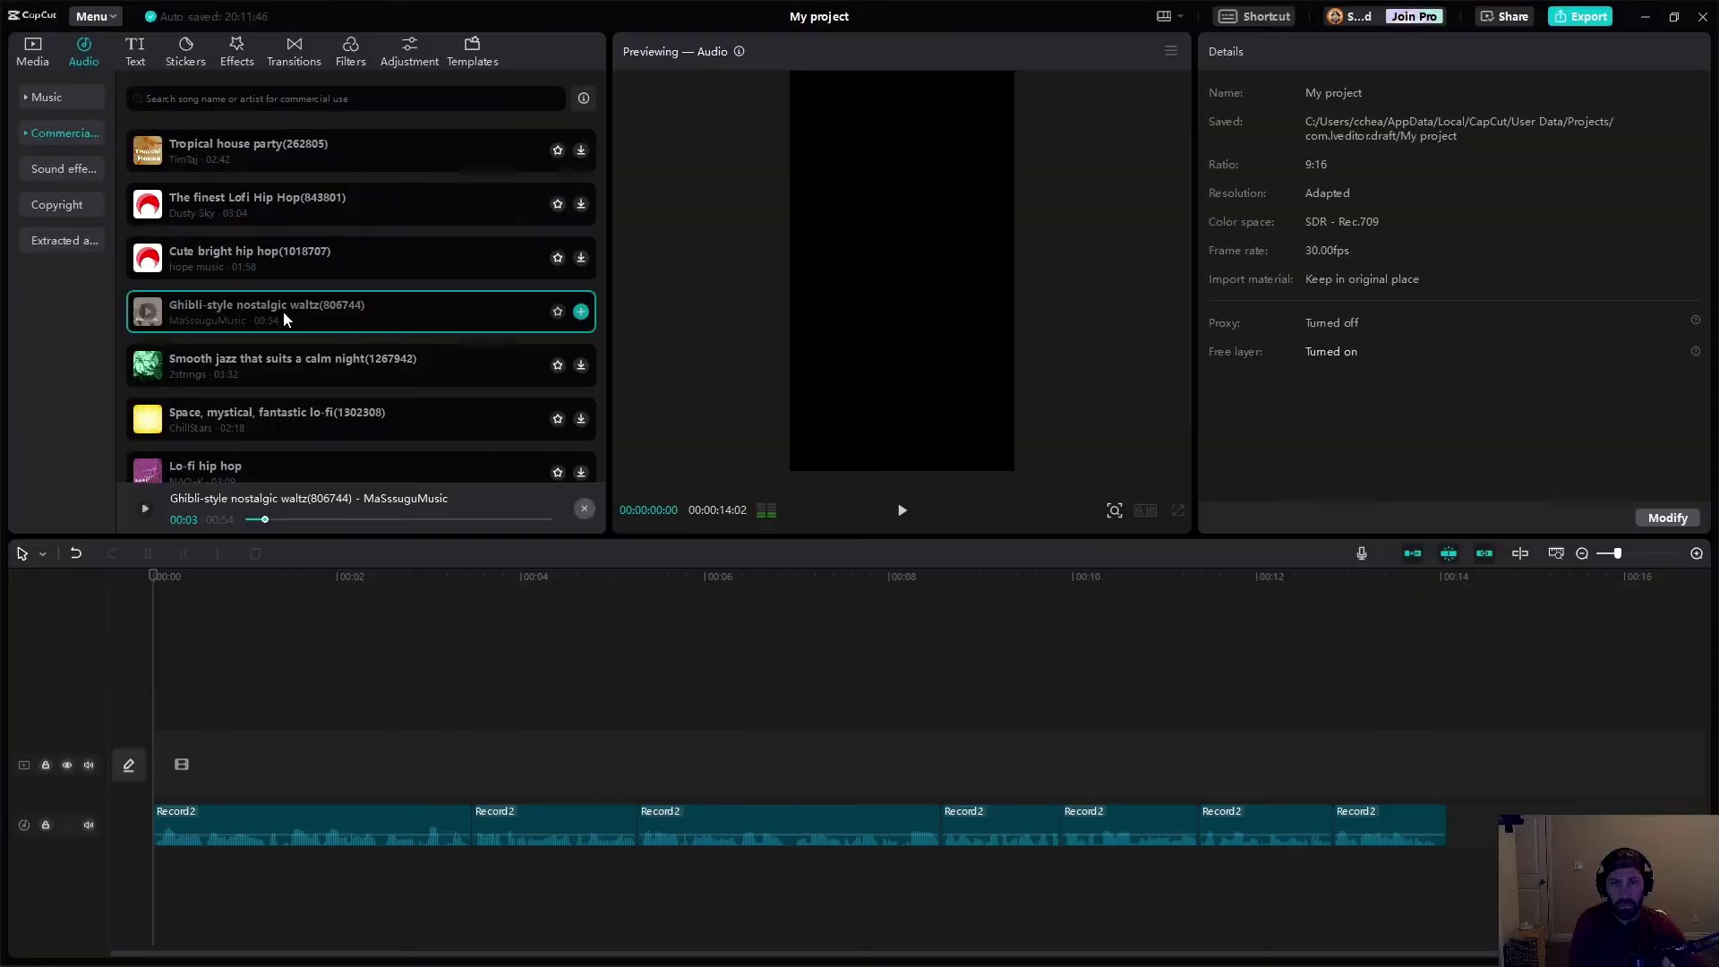
{"action": "left_click_drag", "start_coordinate": [285, 320], "coordinate": [148, 872]}
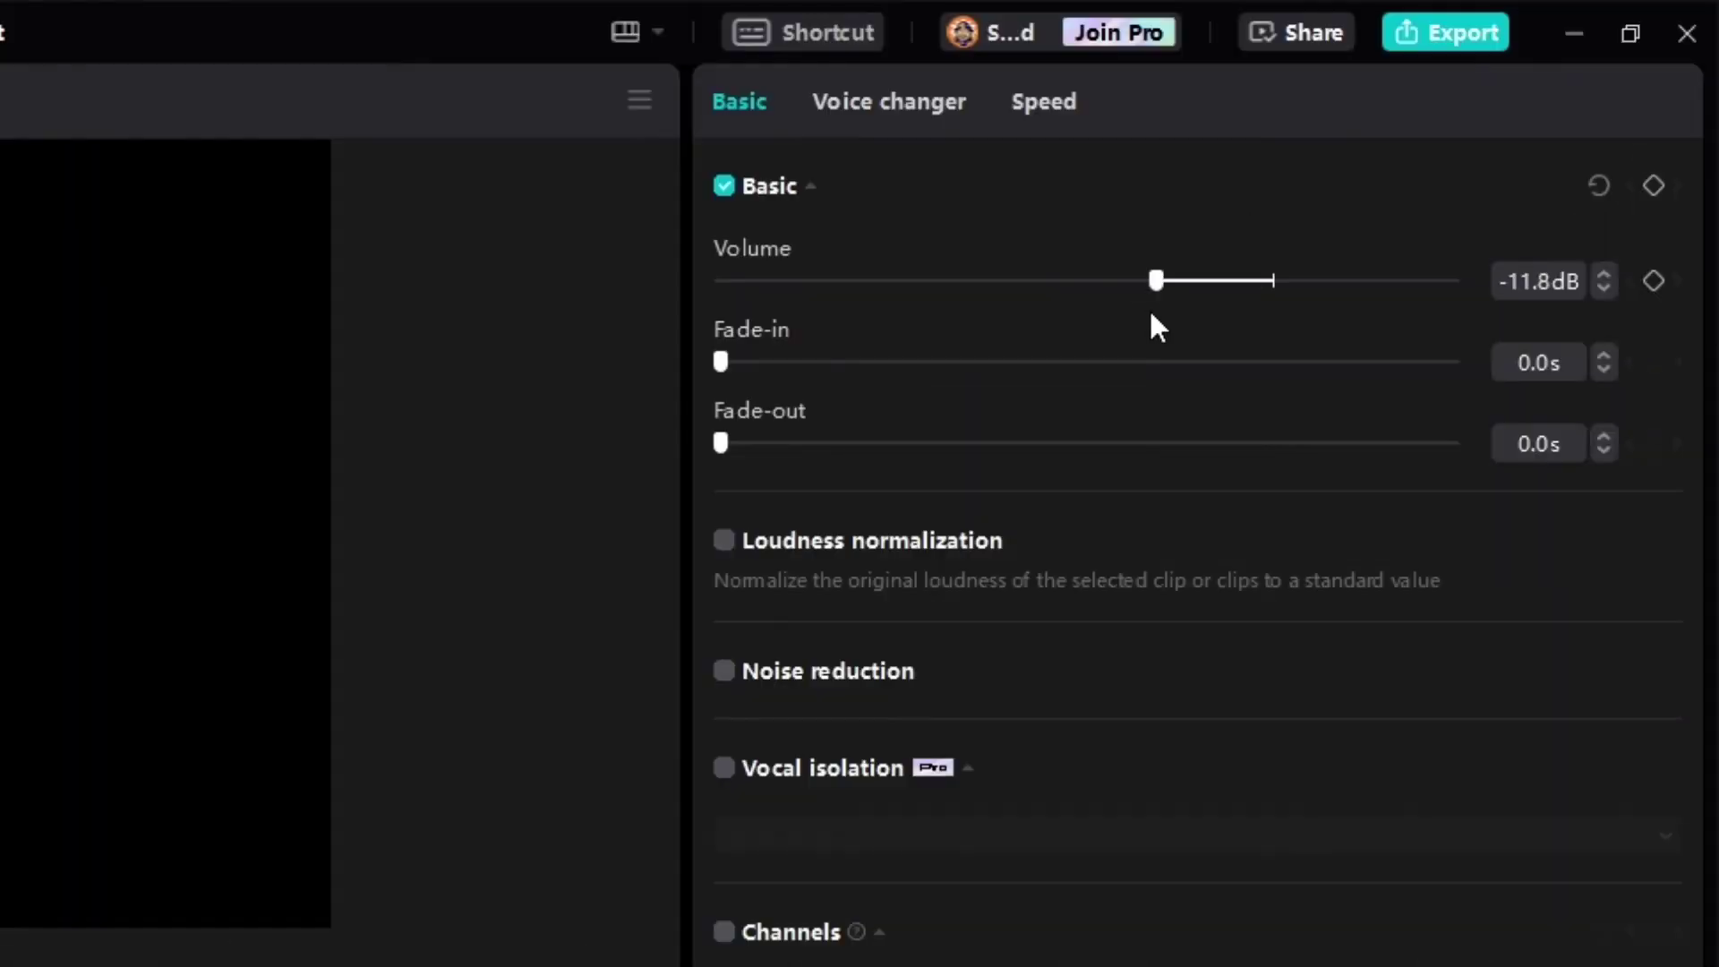
- Set the Ghibli waltz music clip's volume to -30.0 dB
{"action": "left_click_drag", "start_coordinate": [1152, 322], "coordinate": [1142, 327]}
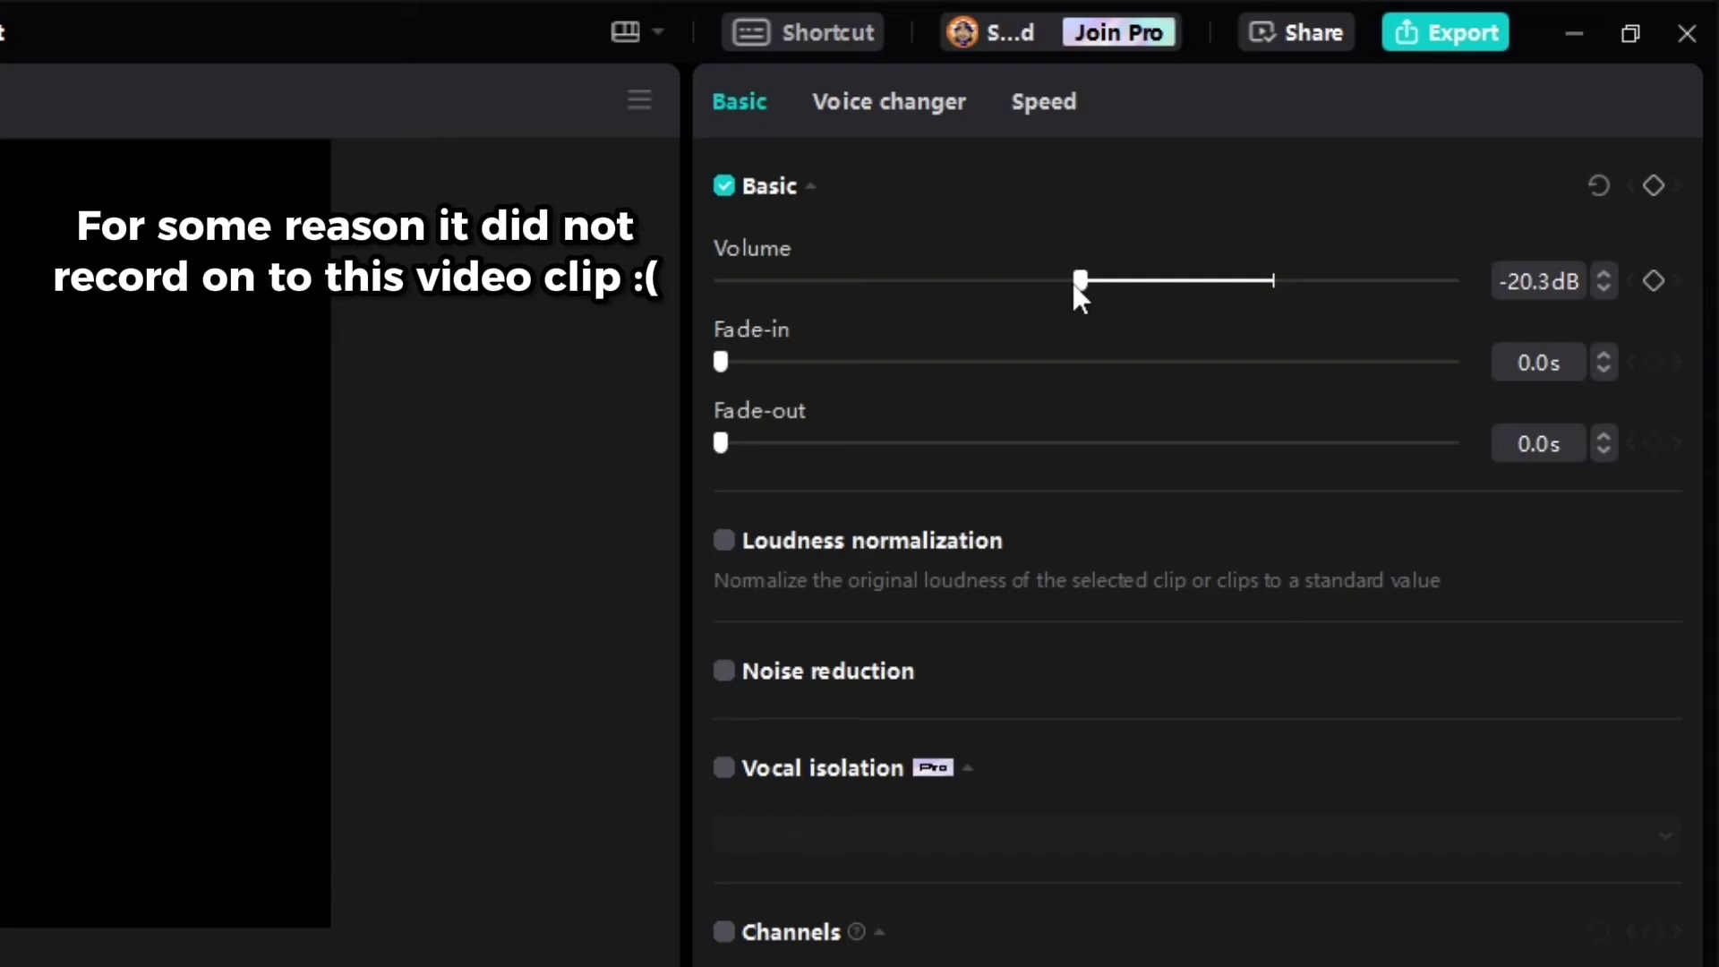
{"action": "left_click_drag", "start_coordinate": [1072, 283], "coordinate": [1031, 290]}
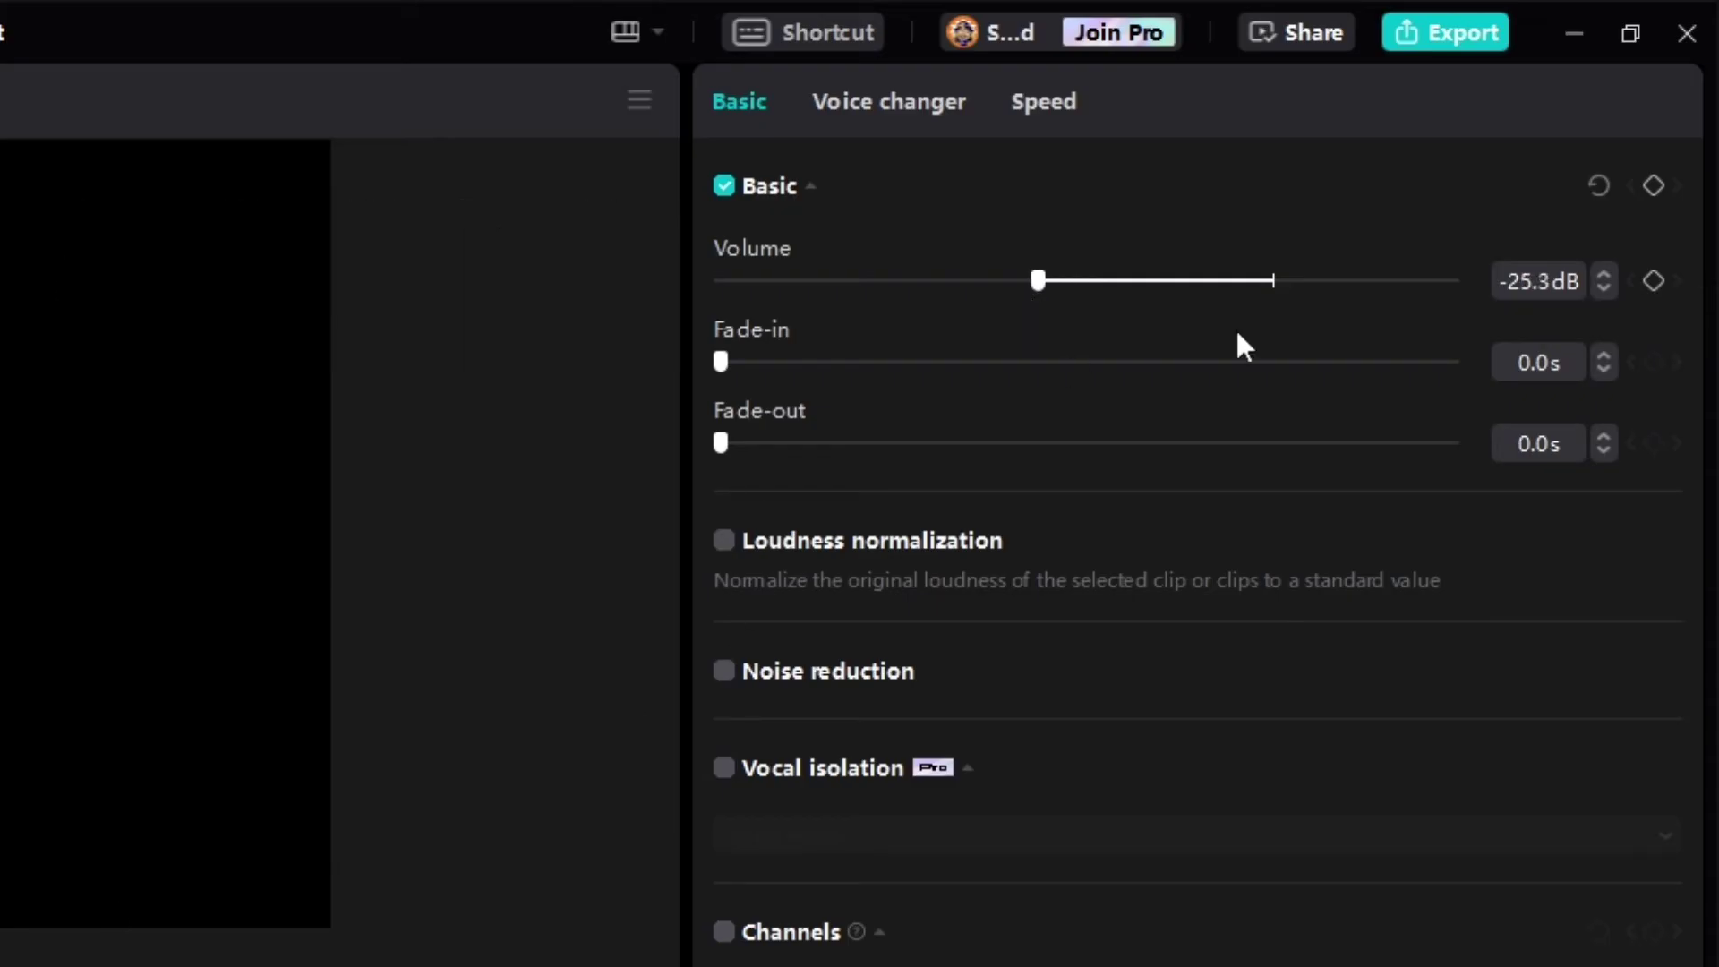
{"action": "left_click", "coordinate": [1531, 280]}
{"action": "key", "text": "BackSpace"}
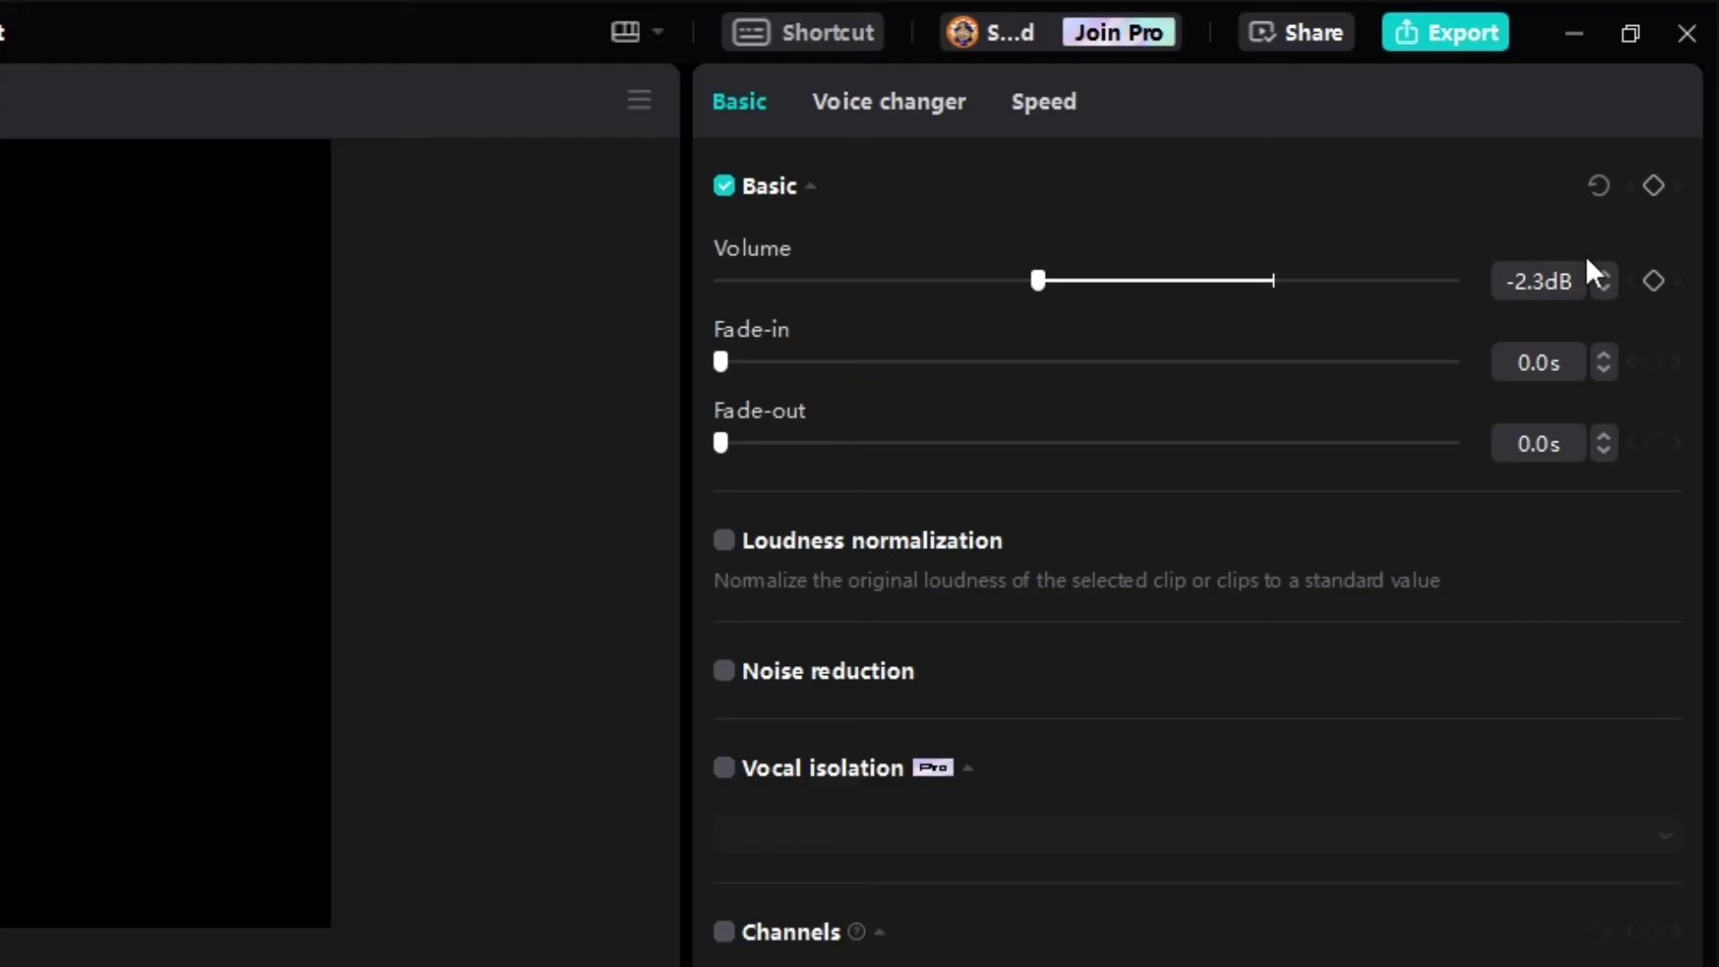
{"action": "key", "text": "ctrl+a"}
{"action": "key", "text": "BackSpace"}
{"action": "type", "text": "-30"}
{"action": "key", "text": "Return"}
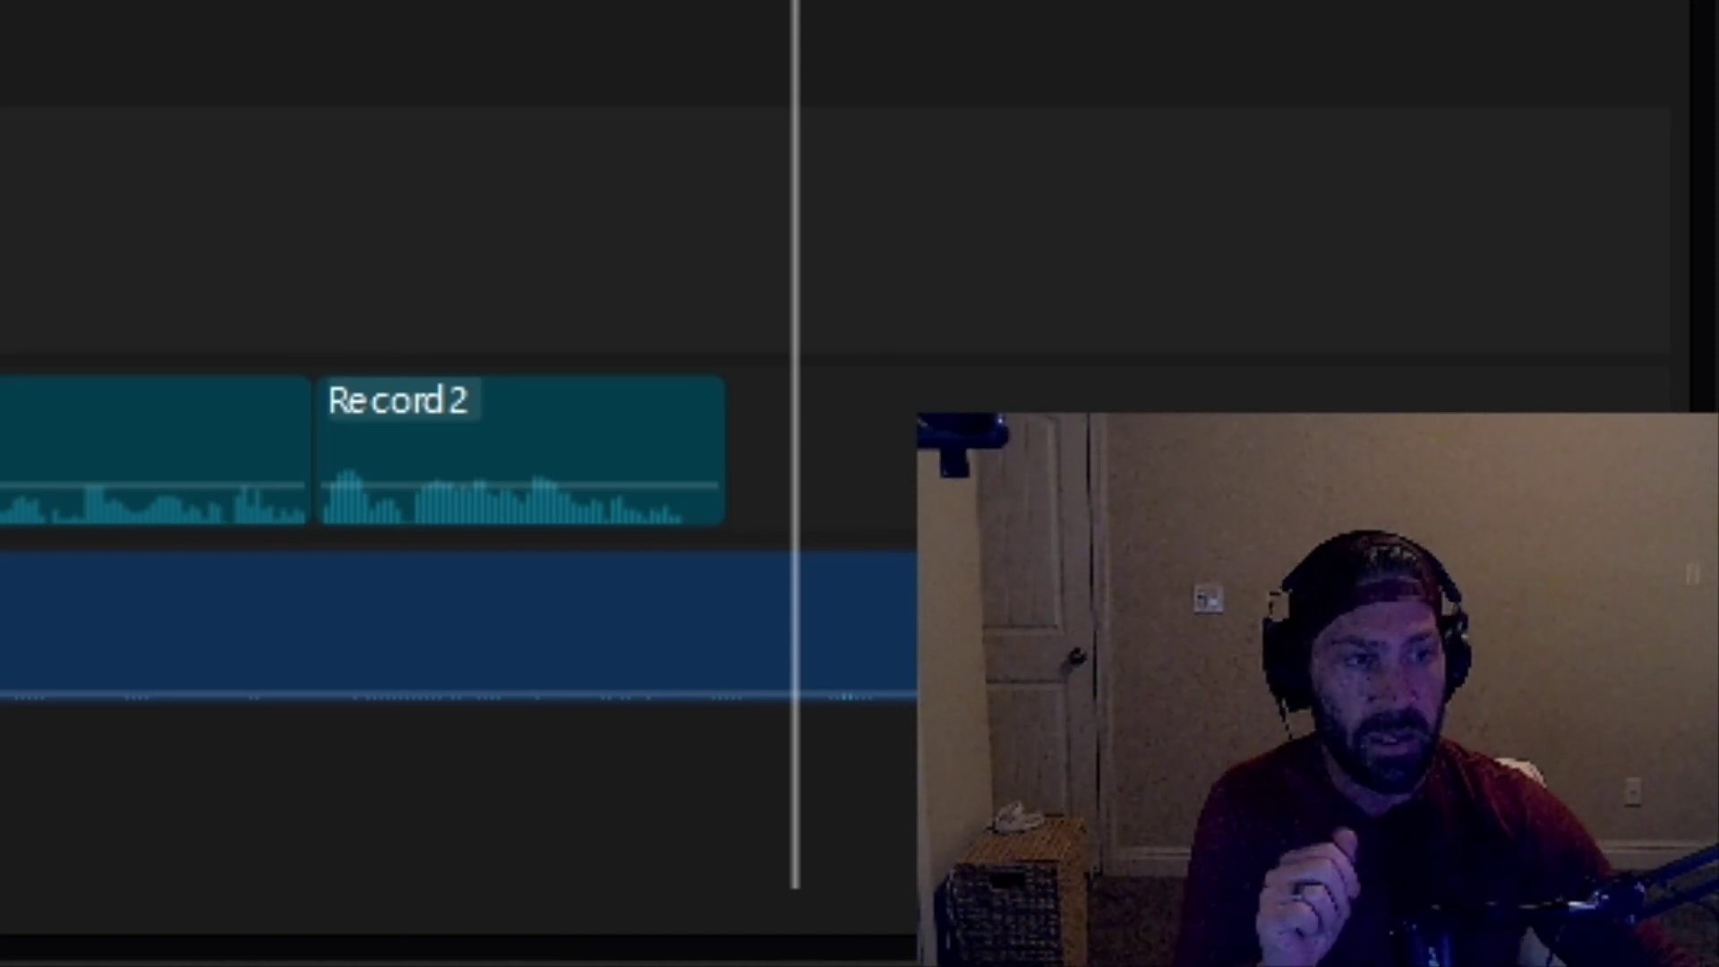
{"action": "left_click", "coordinate": [57, 806]}
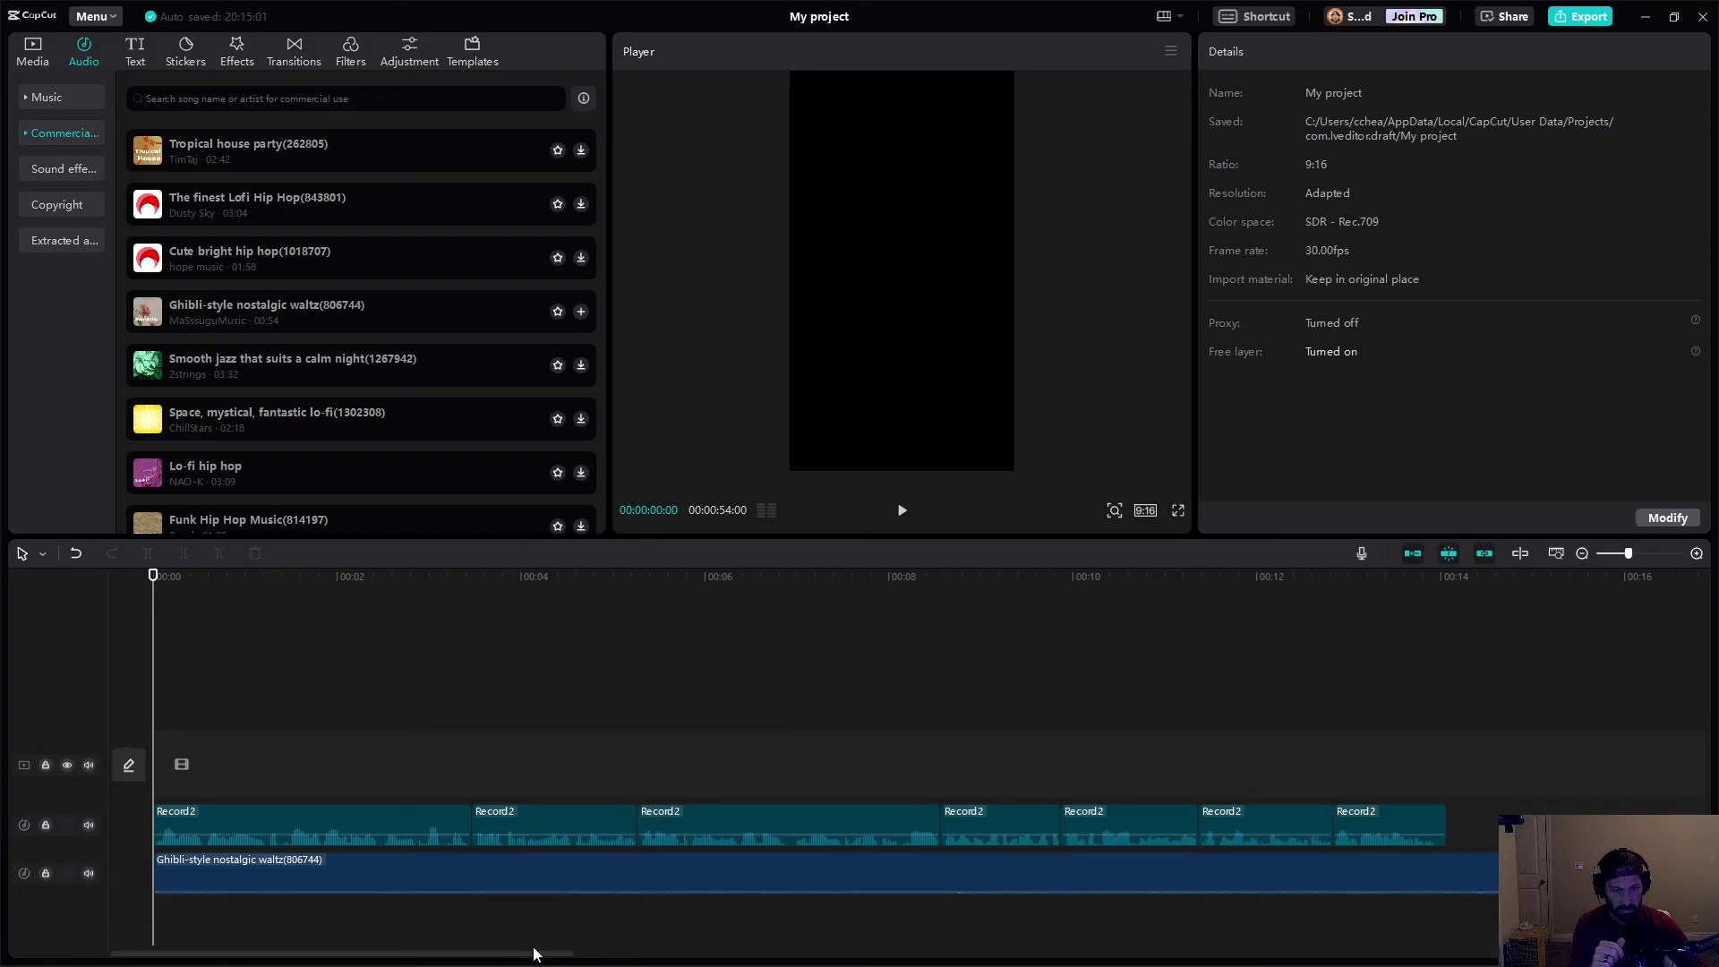
{"action": "left_click_drag", "start_coordinate": [537, 957], "coordinate": [702, 932]}
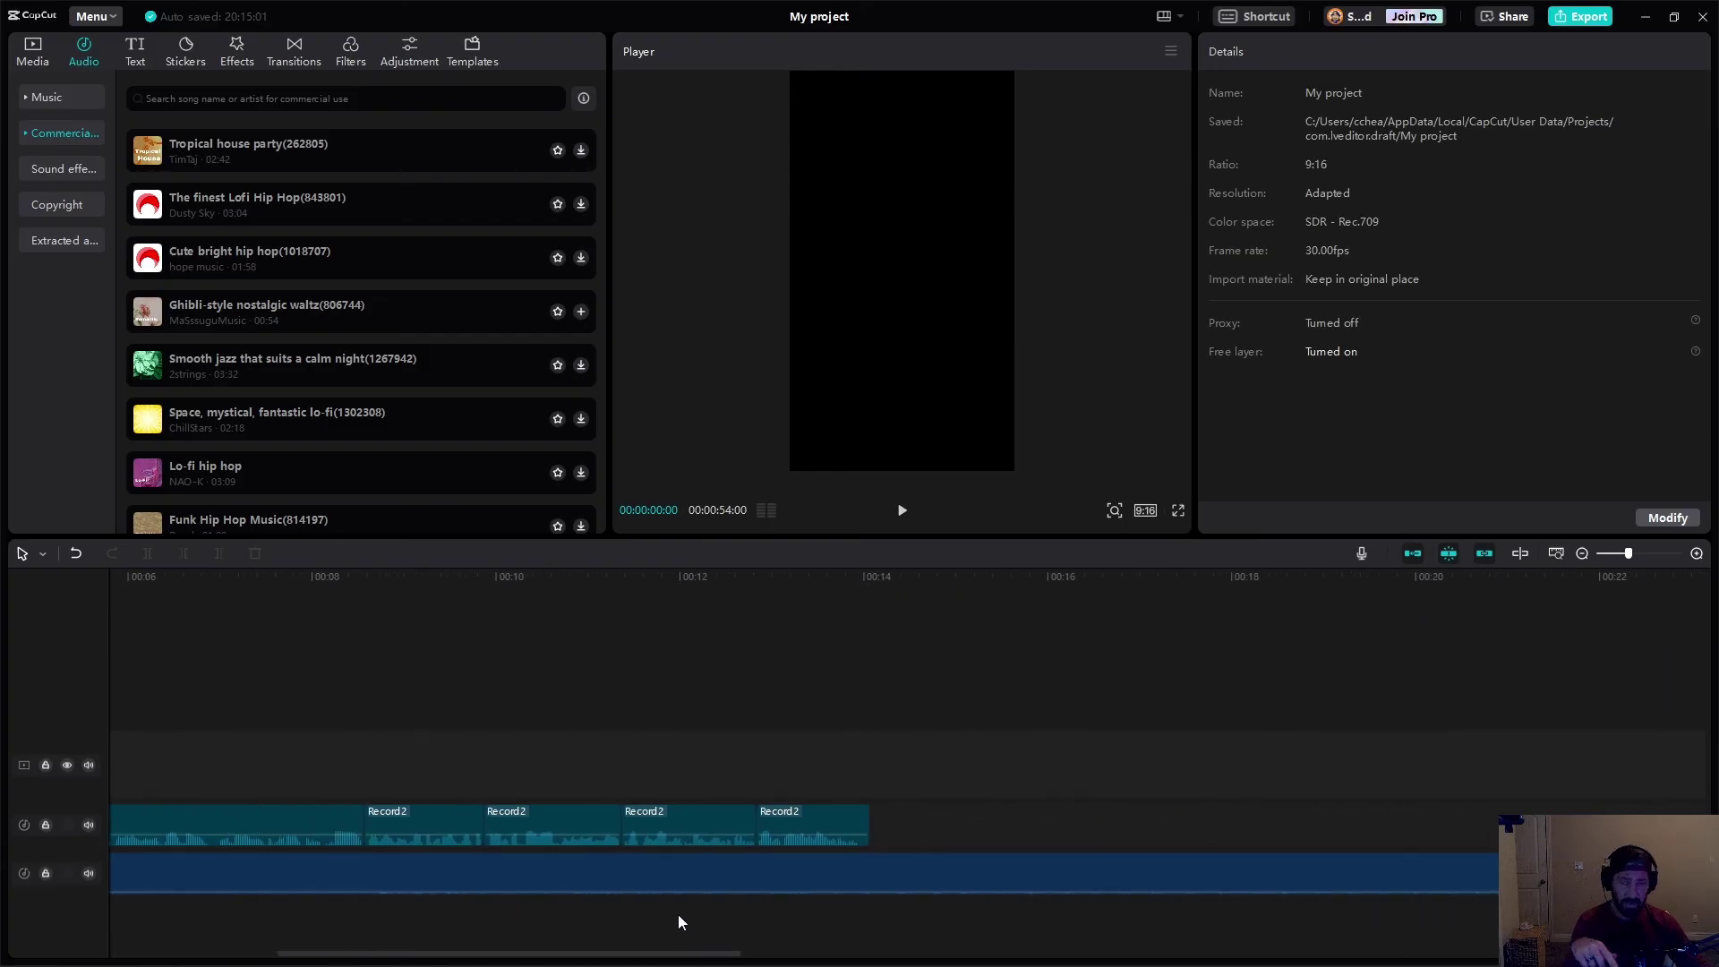
{"action": "mouse_move", "coordinate": [676, 963]}
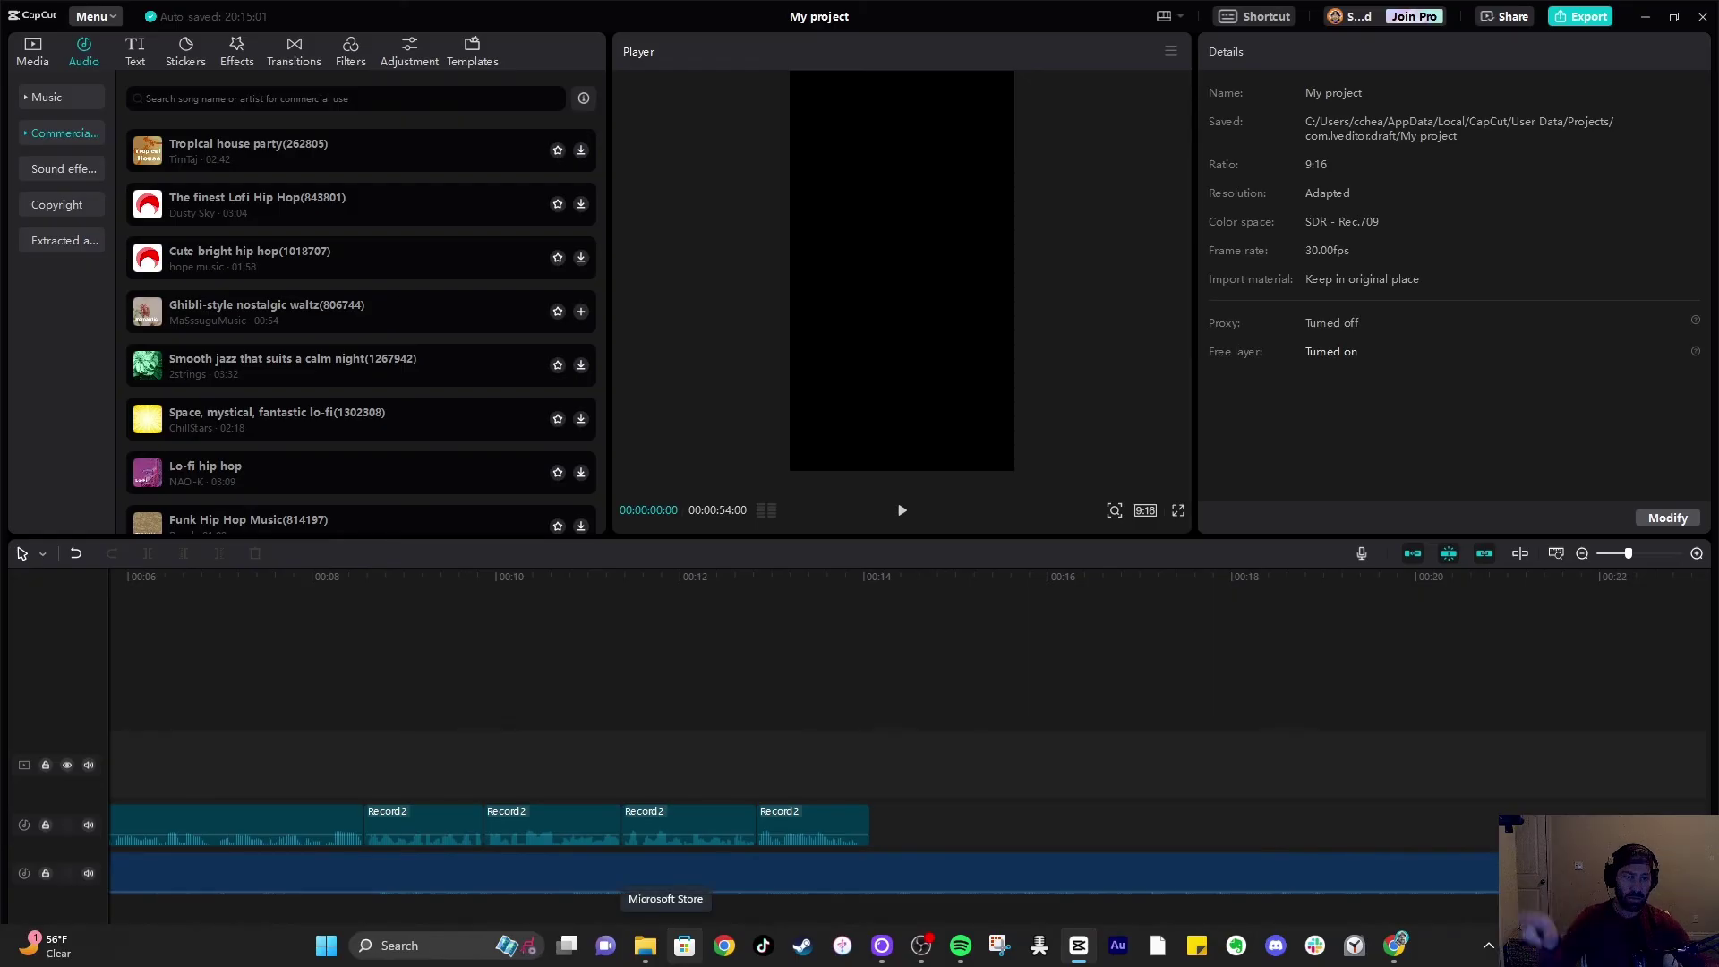